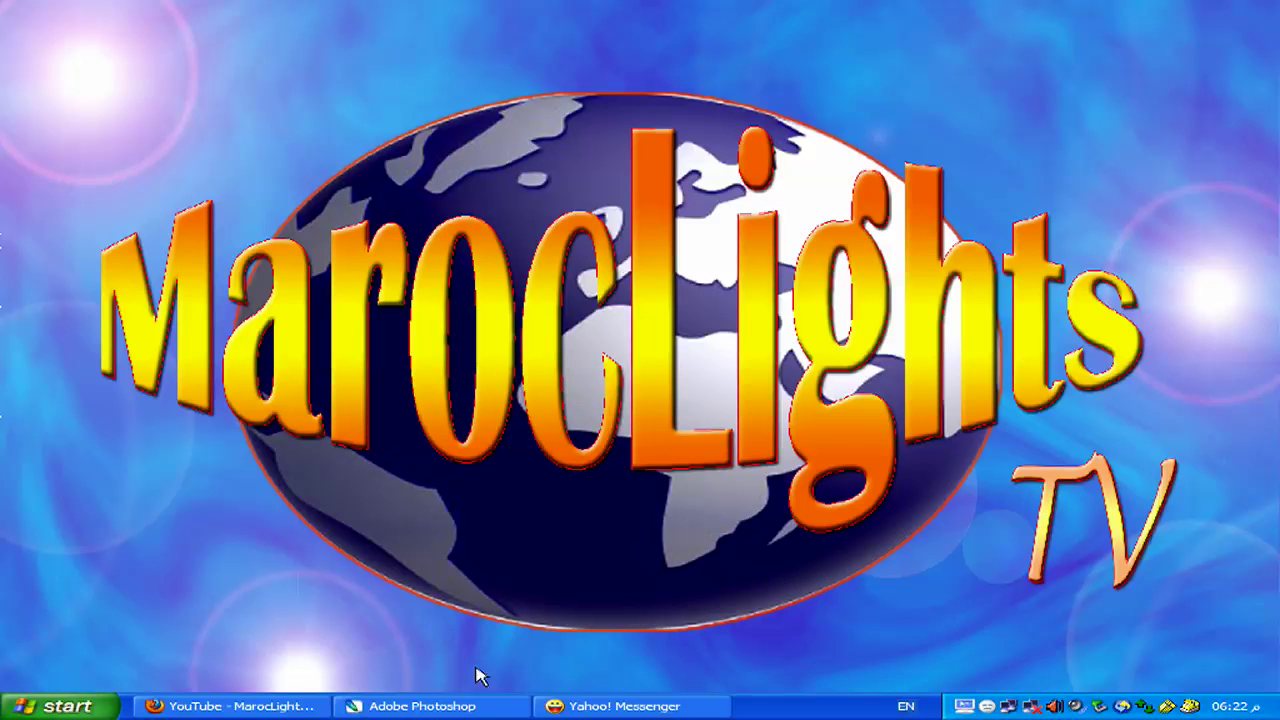
- Drop the Animation palette lower and further left, then scroll the Layers panel up
{"action": "left_click", "coordinate": [414, 706]}
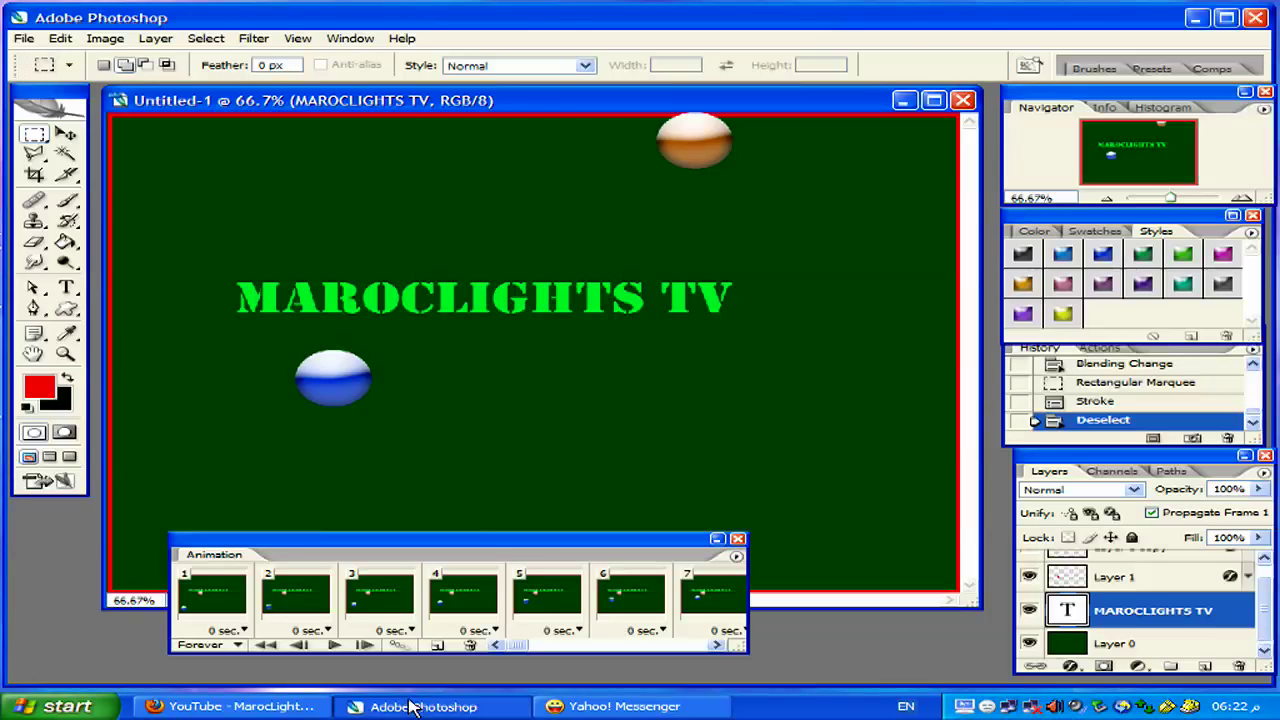
{"action": "left_click_drag", "start_coordinate": [505, 548], "coordinate": [410, 597]}
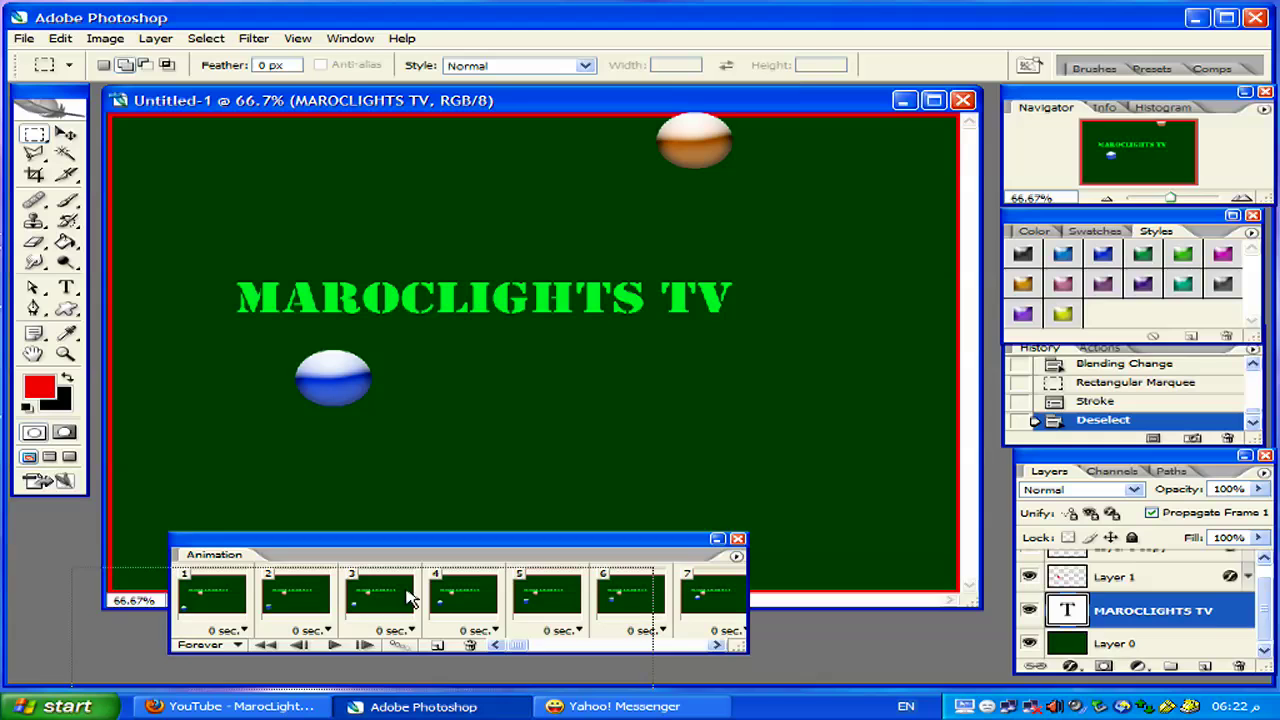
{"action": "left_click_drag", "start_coordinate": [410, 597], "coordinate": [409, 600]}
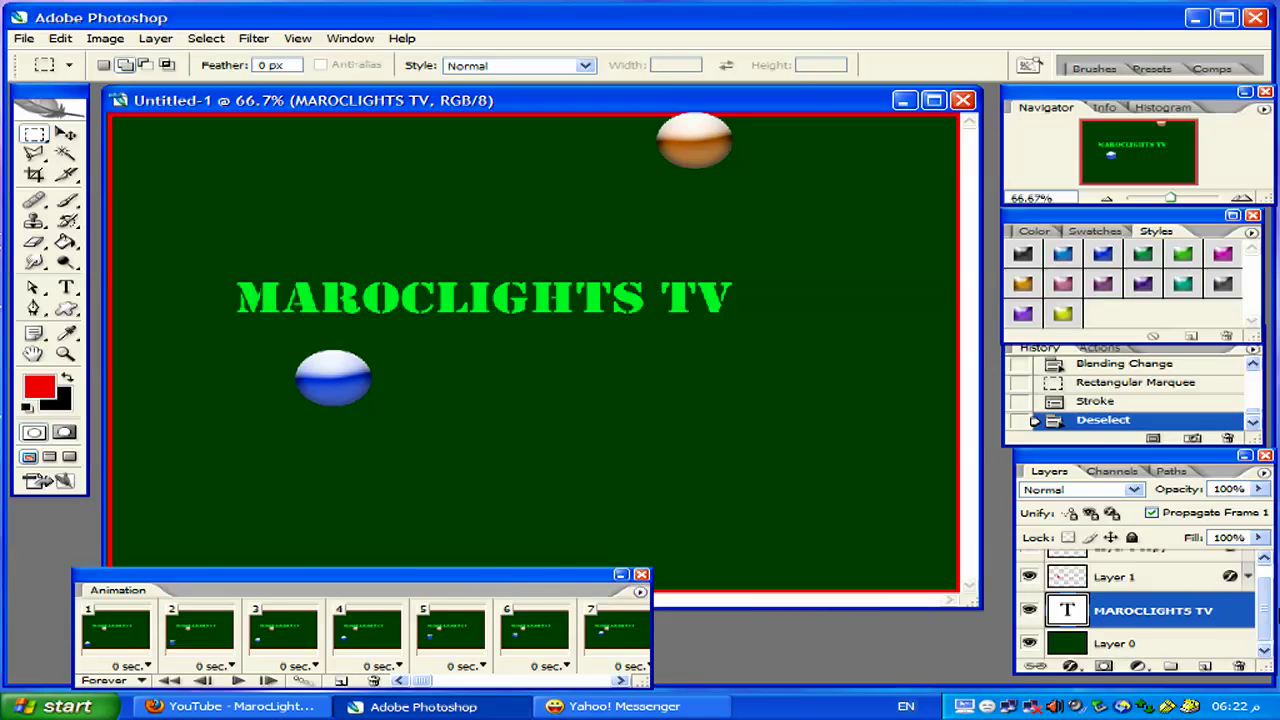
{"action": "scroll", "coordinate": [1268, 617], "scroll_direction": "up", "scroll_amount": 1}
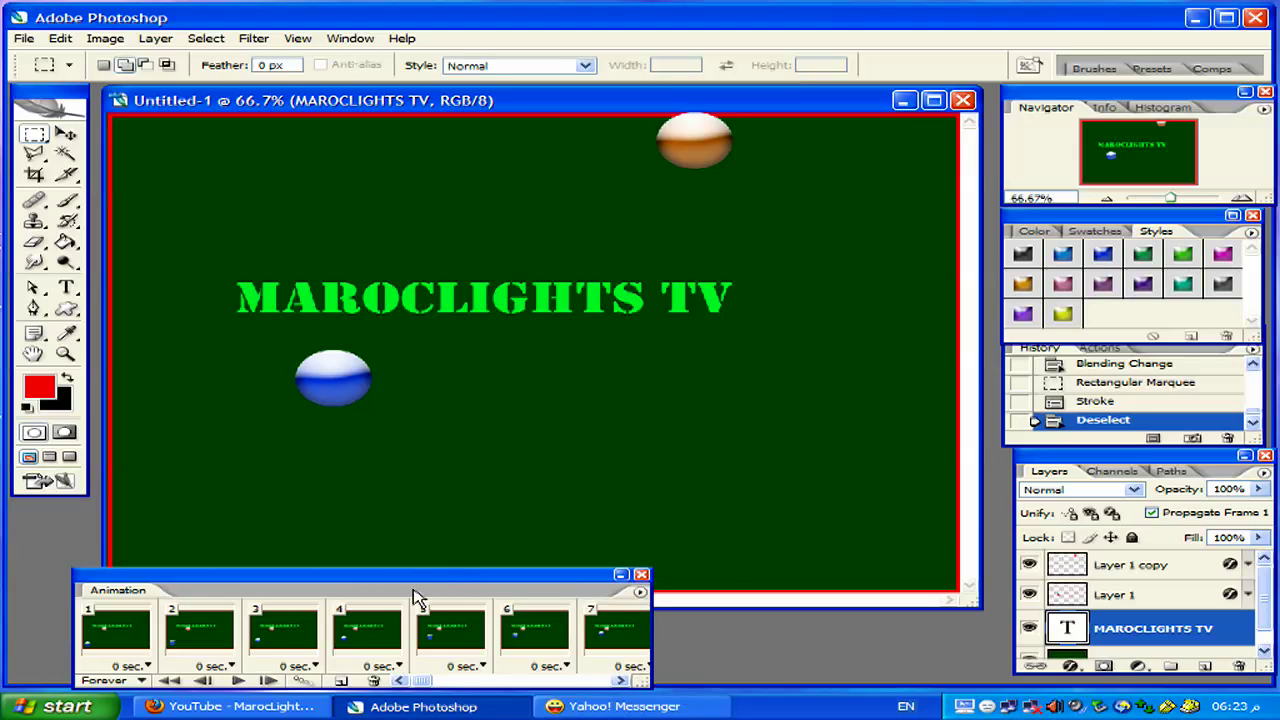
- Play the animation, replay it from frame 30 until frame 18, then collapse the Animation palette
{"action": "left_click", "coordinate": [240, 683]}
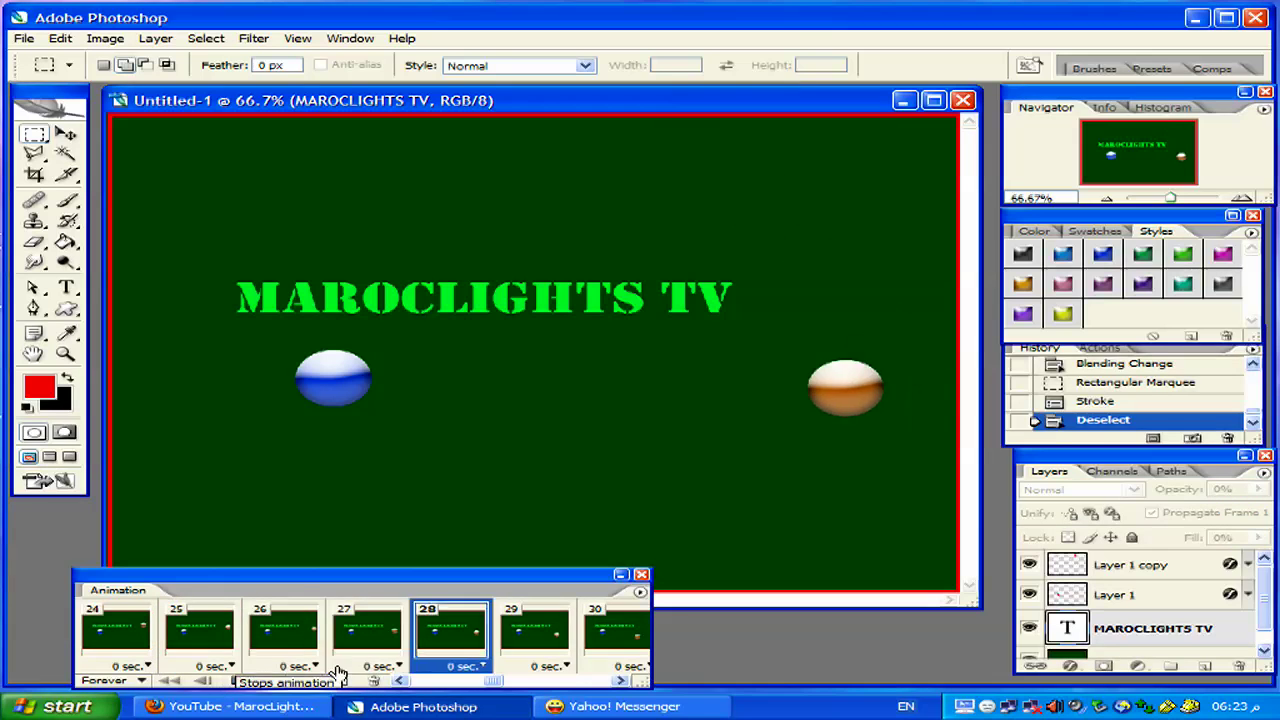
{"action": "left_click", "coordinate": [236, 683]}
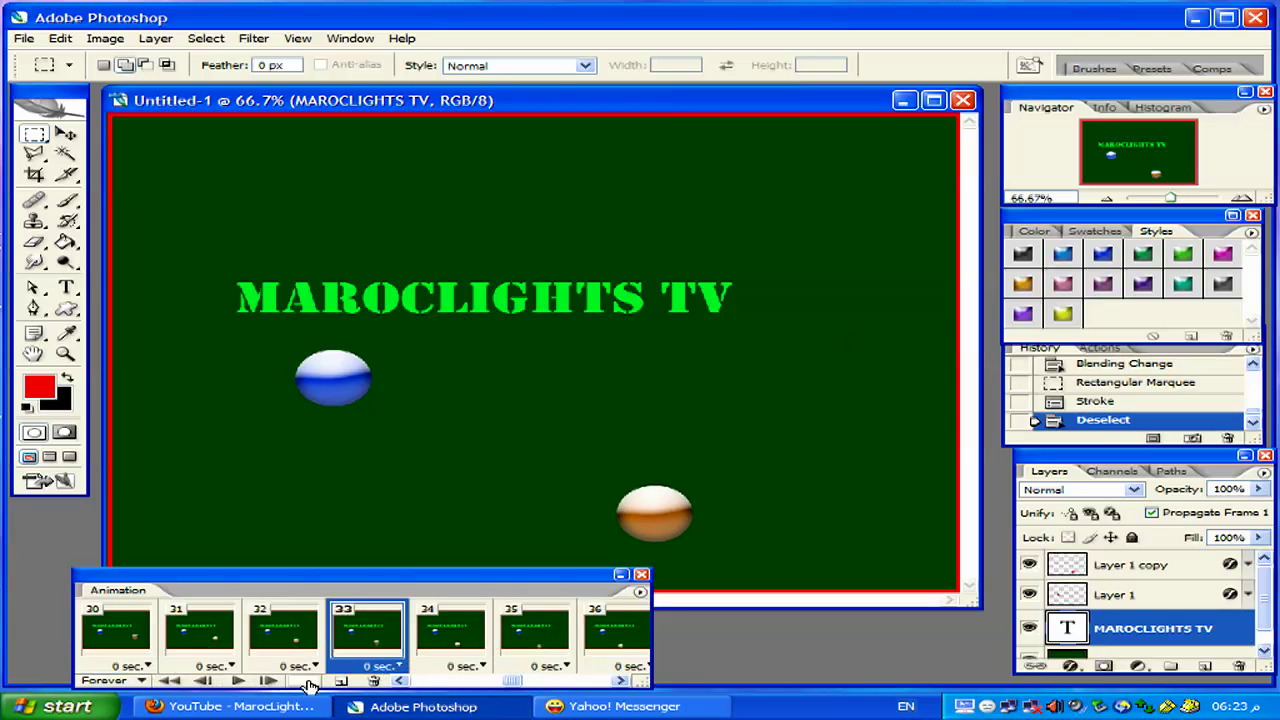
{"action": "left_click", "coordinate": [117, 630]}
{"action": "left_click", "coordinate": [243, 683]}
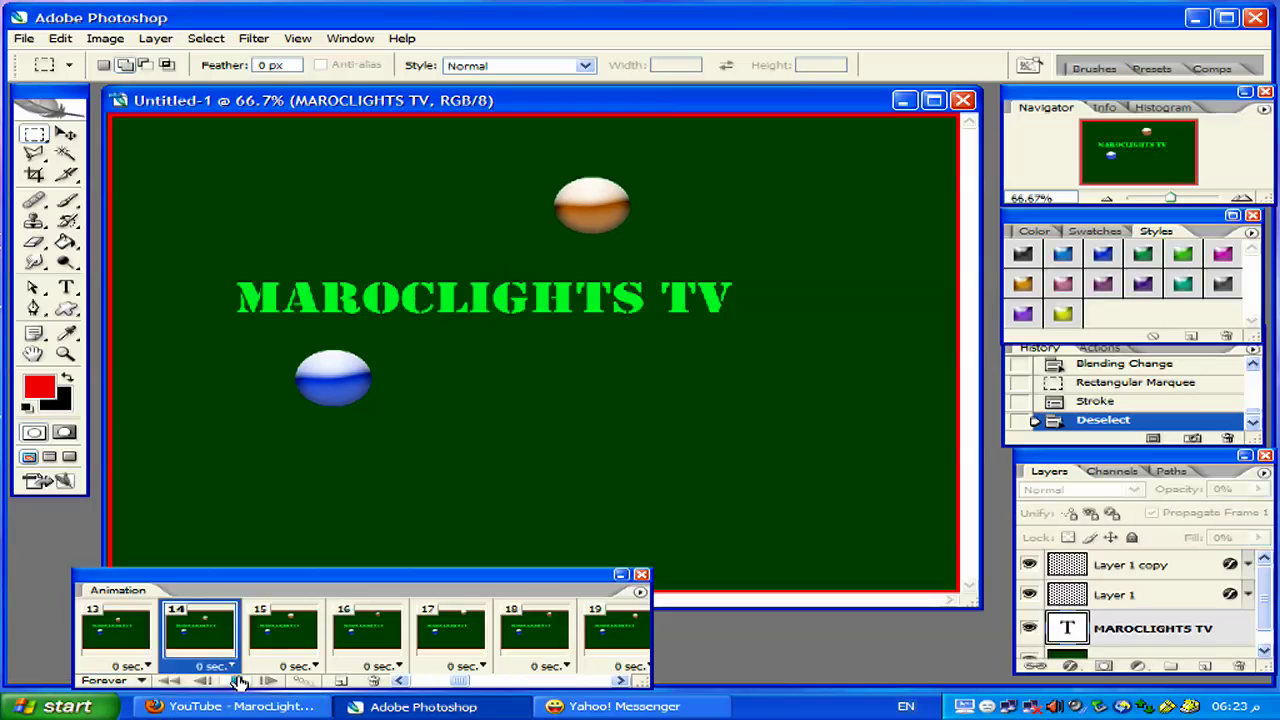
{"action": "left_click", "coordinate": [241, 681]}
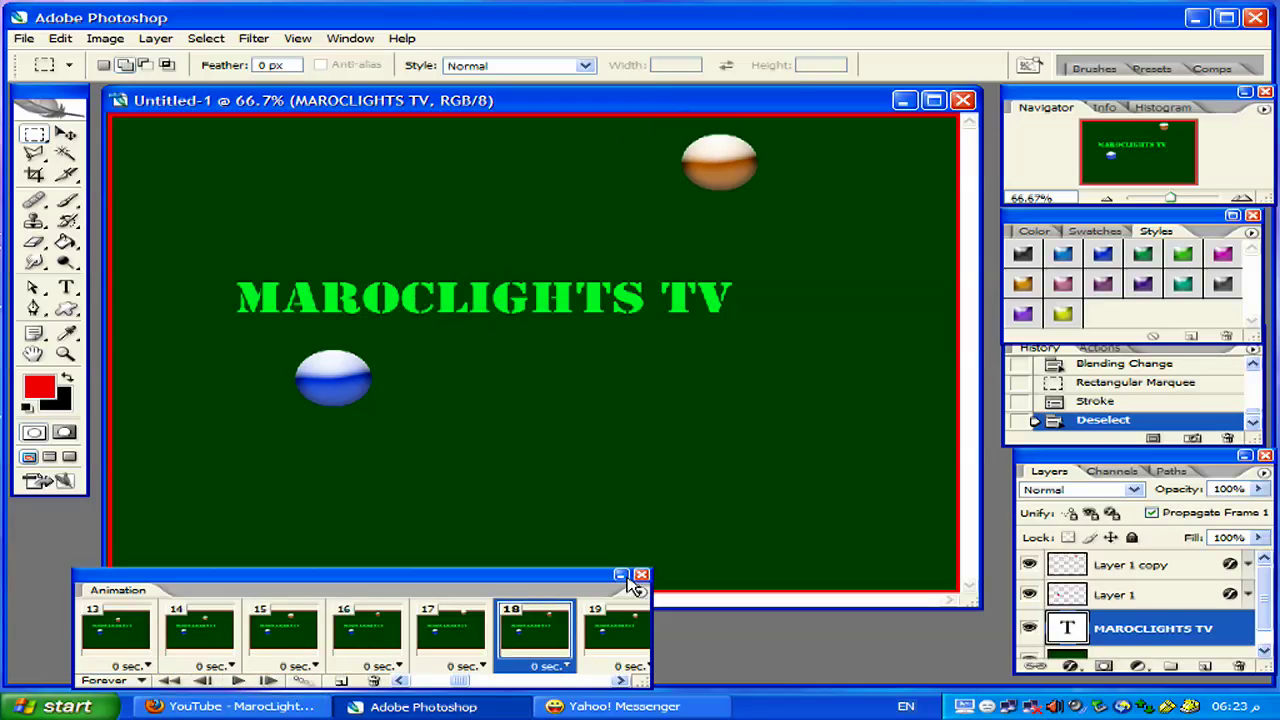
{"action": "left_click", "coordinate": [621, 576]}
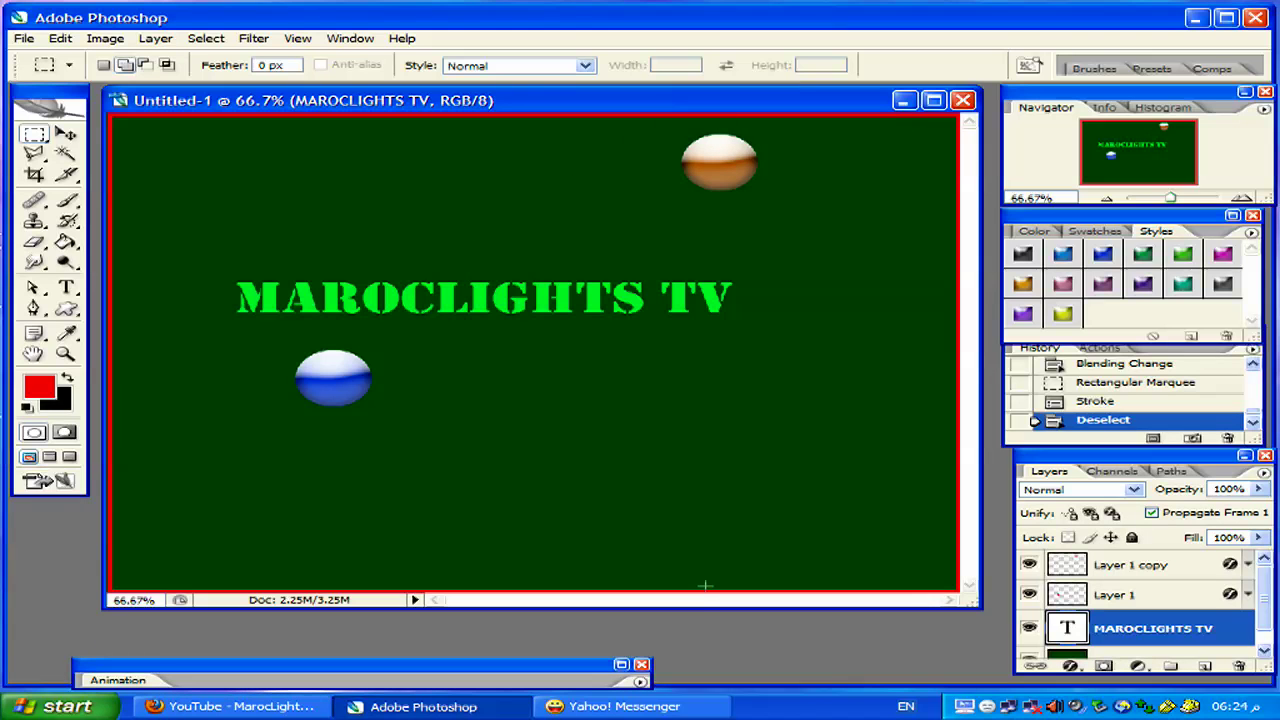
- Minimize the current document and create a new 1024×768 document
{"action": "left_click", "coordinate": [903, 100]}
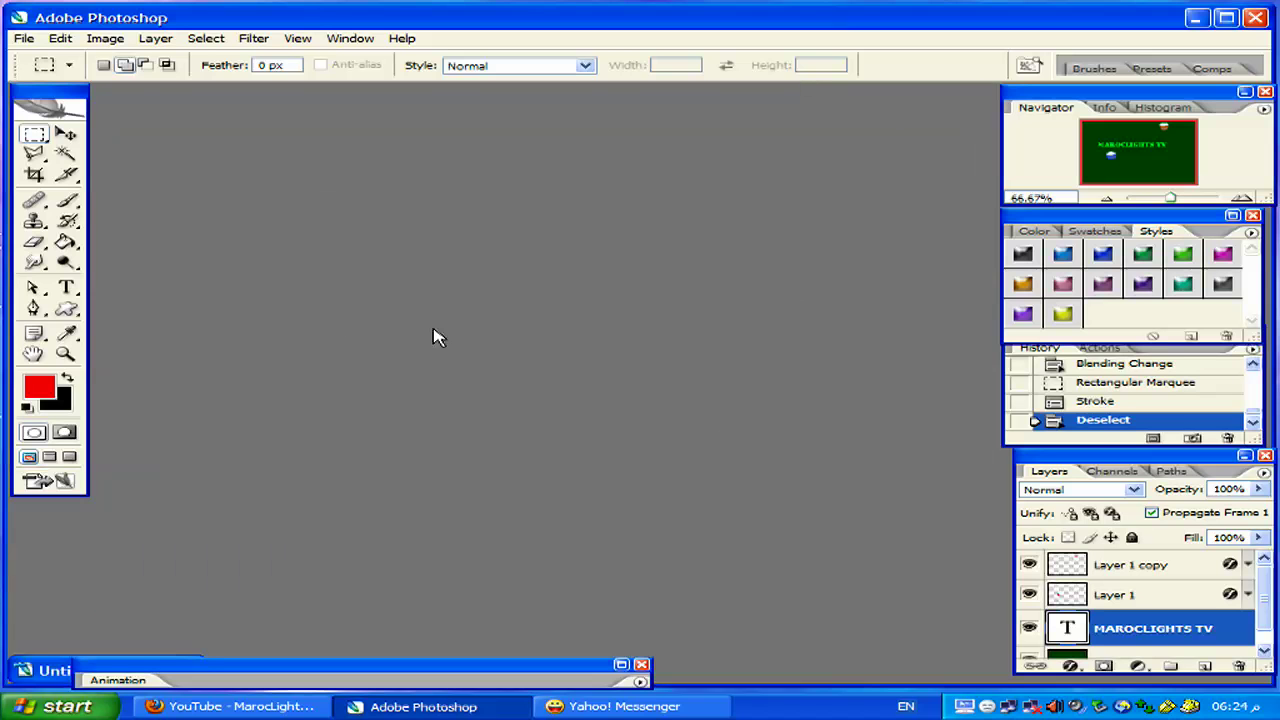
{"action": "left_click", "coordinate": [24, 40]}
{"action": "left_click", "coordinate": [40, 57]}
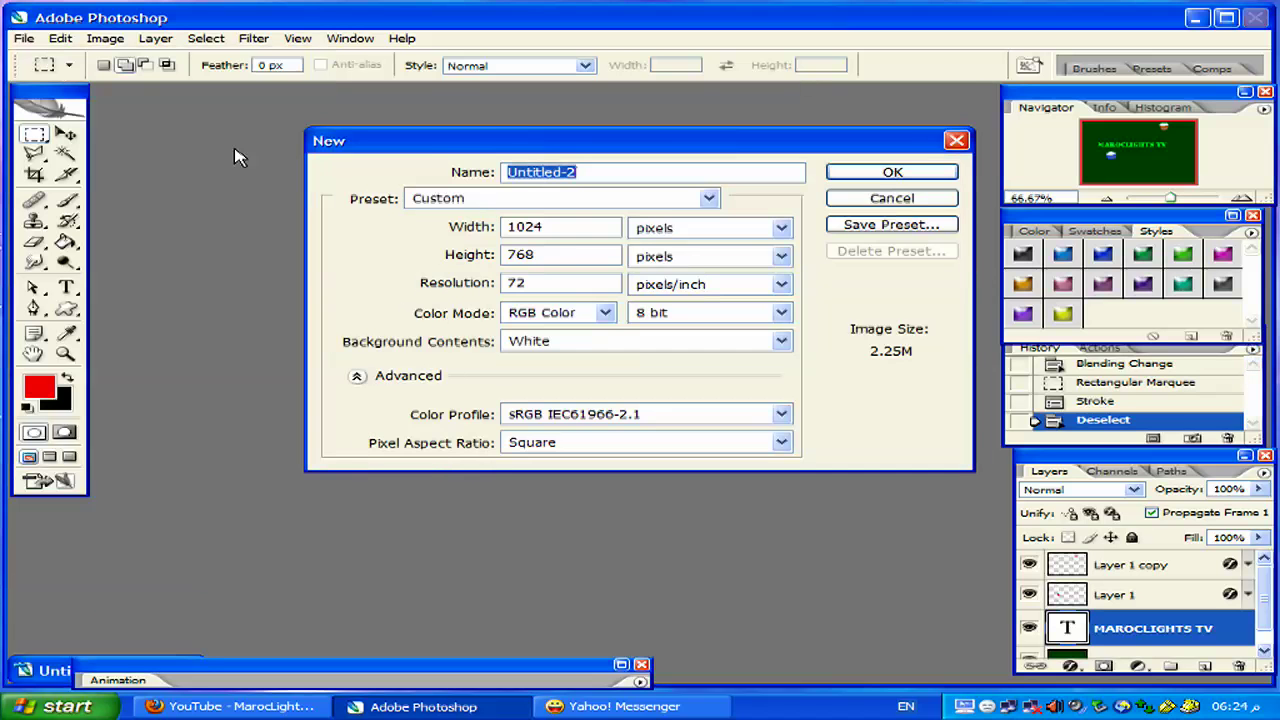
{"action": "left_click", "coordinate": [880, 172]}
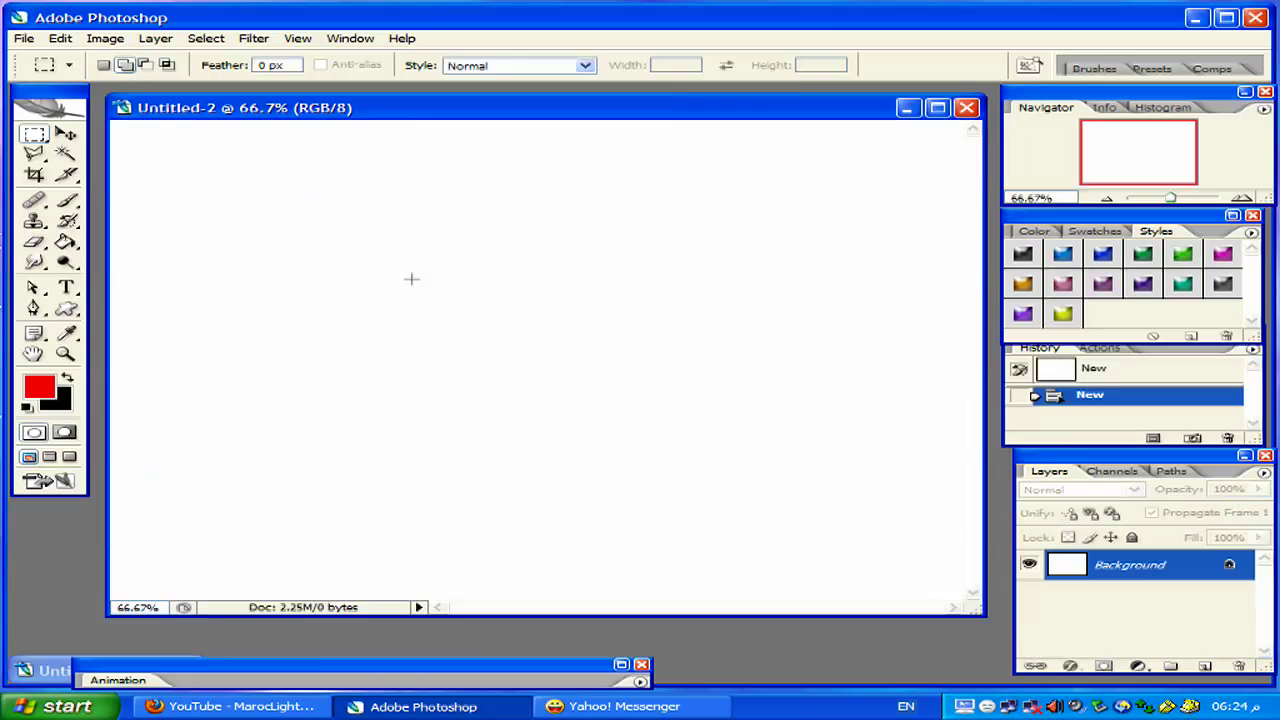
- Set the foreground colour to dark green and Paint Bucket fill the canvas
{"action": "left_click", "coordinate": [66, 378]}
{"action": "left_click", "coordinate": [65, 242]}
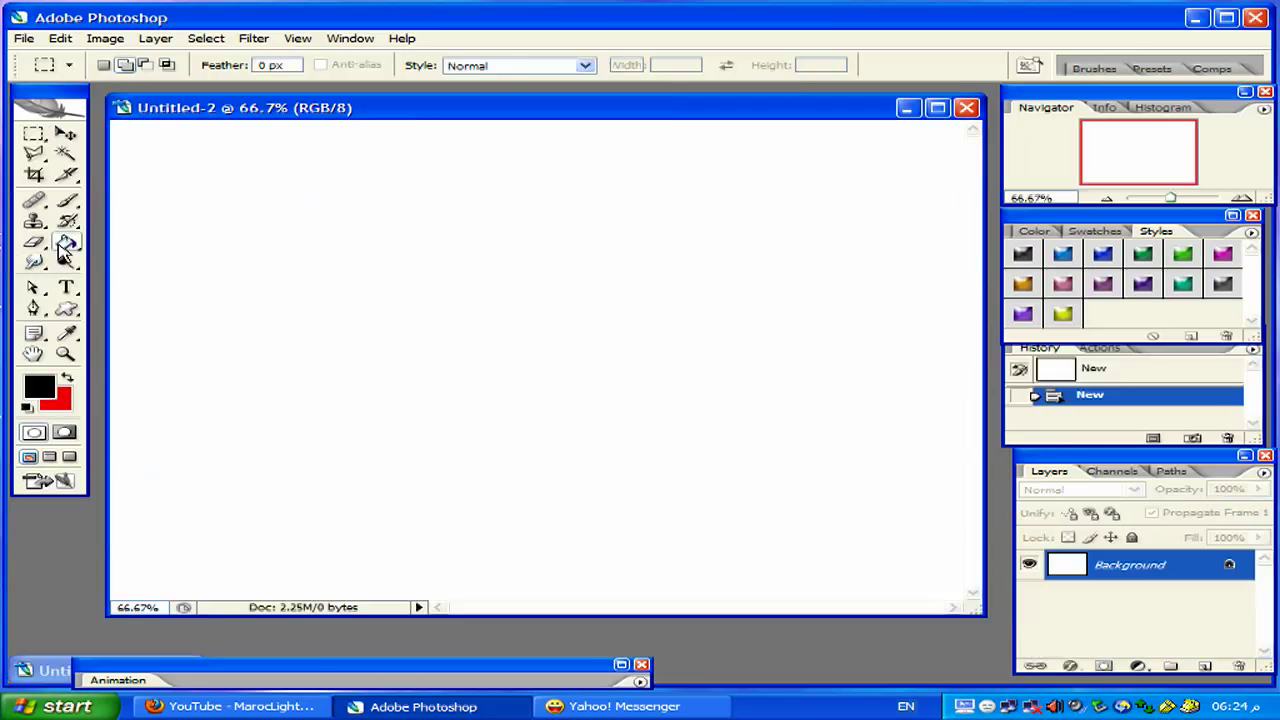
{"action": "left_click", "coordinate": [40, 387]}
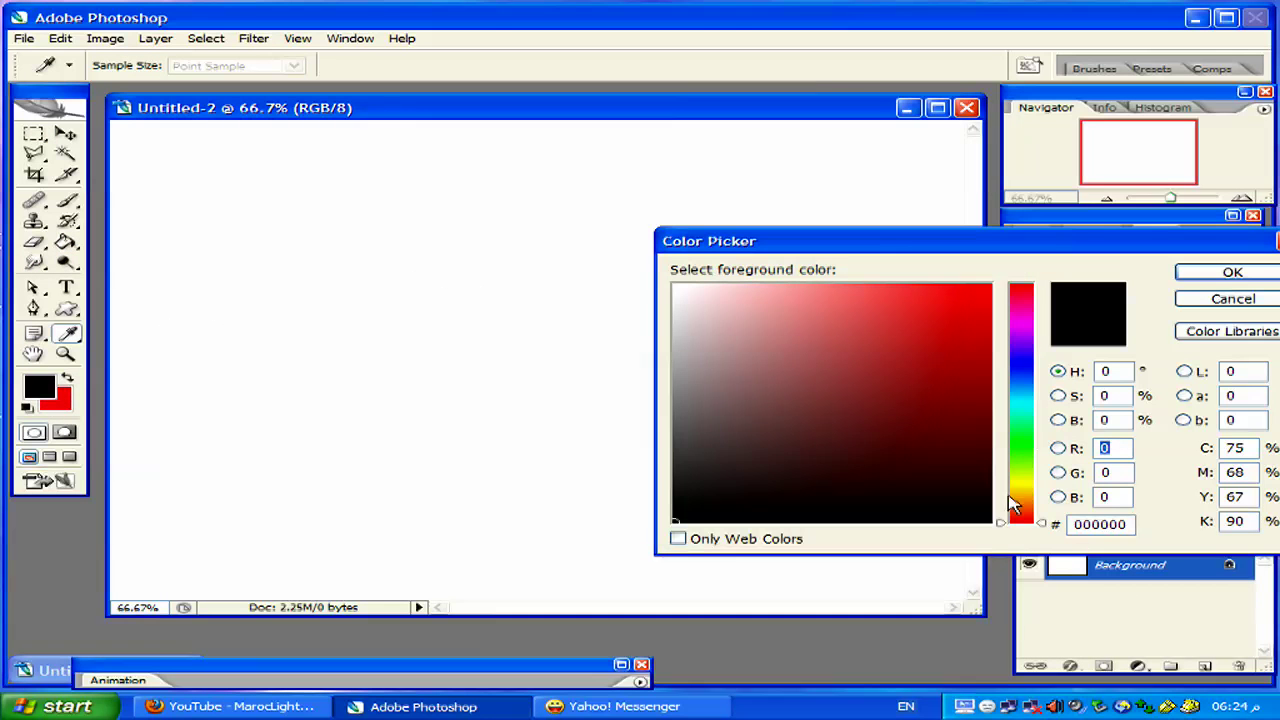
{"action": "left_click_drag", "start_coordinate": [1027, 483], "coordinate": [1027, 450]}
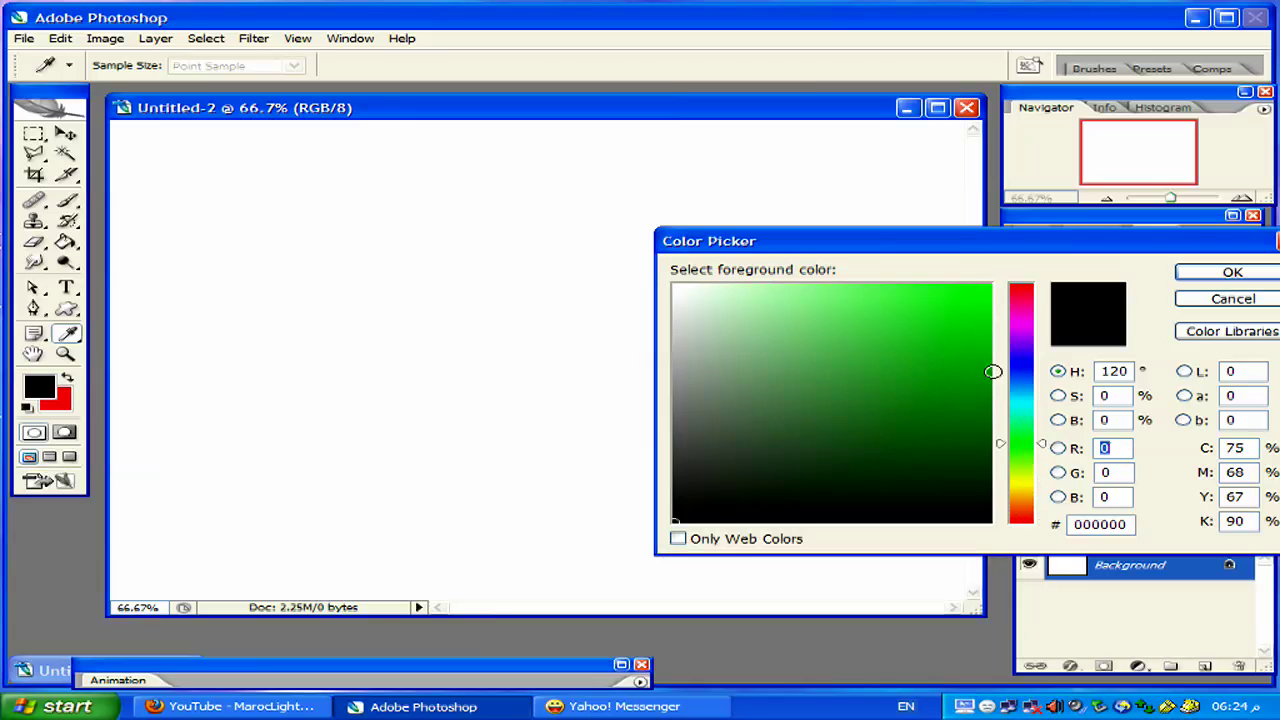
{"action": "left_click", "coordinate": [971, 463]}
{"action": "left_click", "coordinate": [1232, 272]}
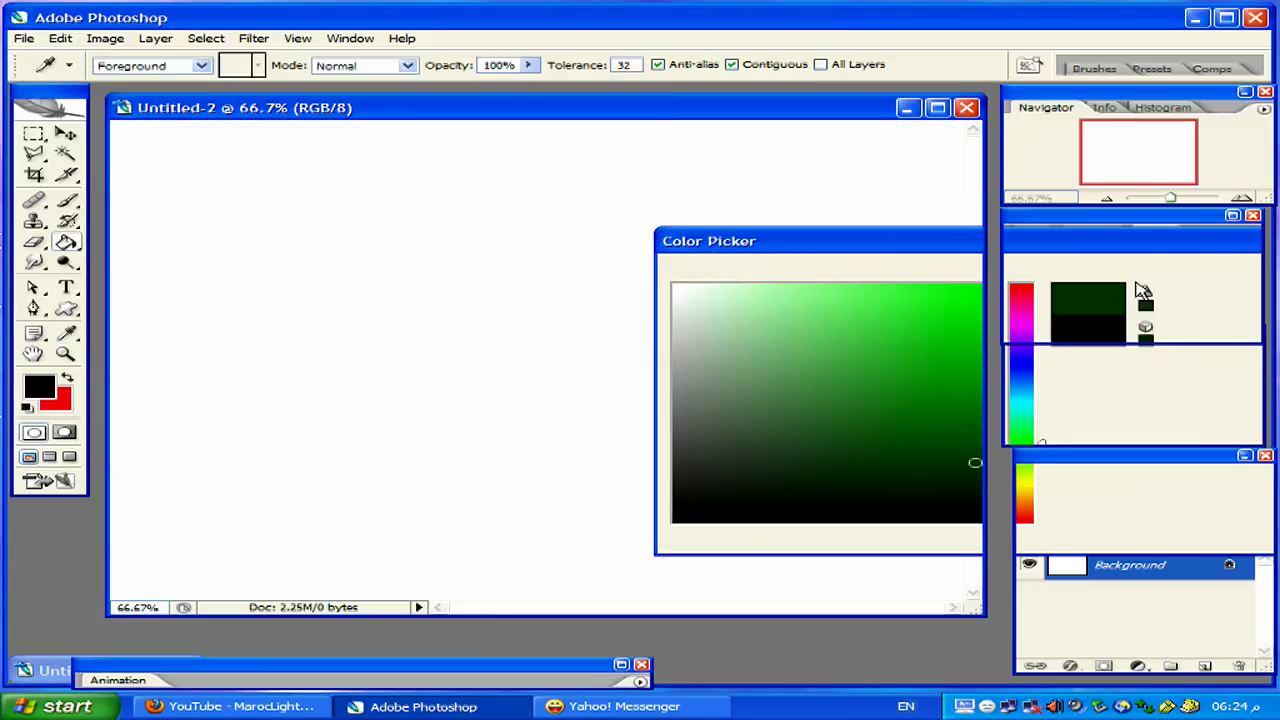
{"action": "left_click", "coordinate": [363, 320]}
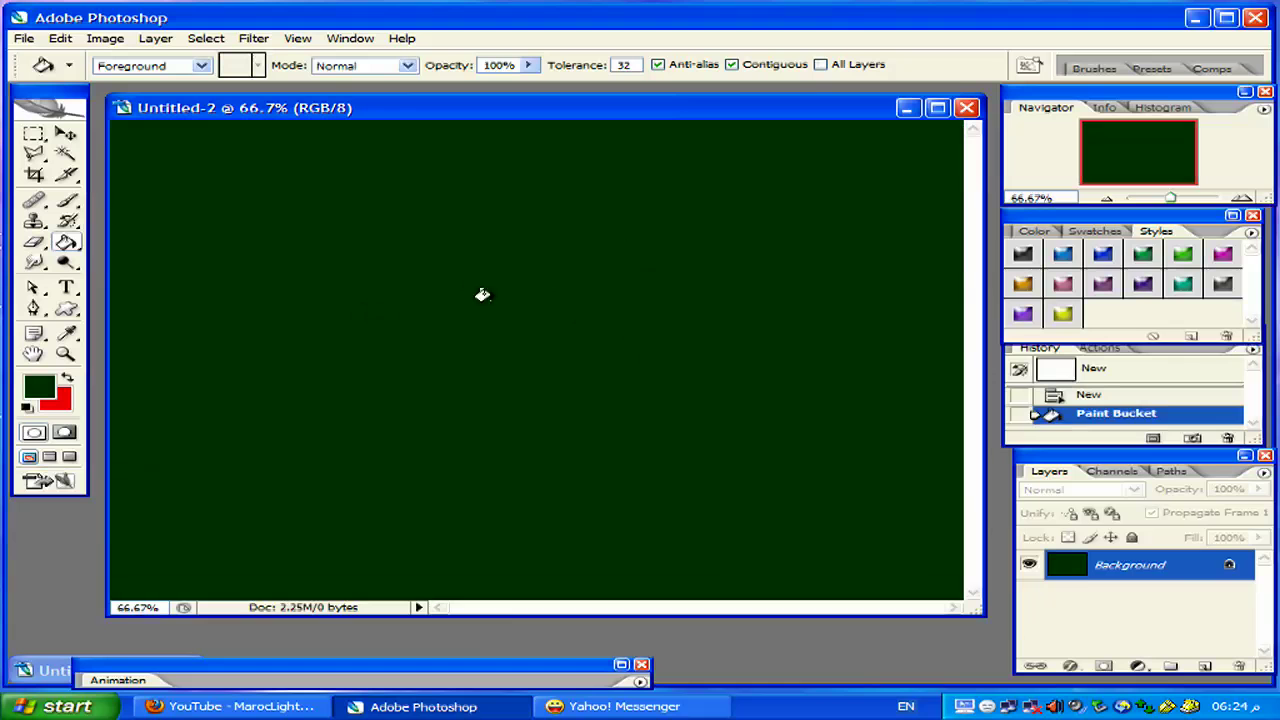
- Add a new layer and draw an oval selection left of the canvas centre
{"action": "left_click", "coordinate": [1205, 666]}
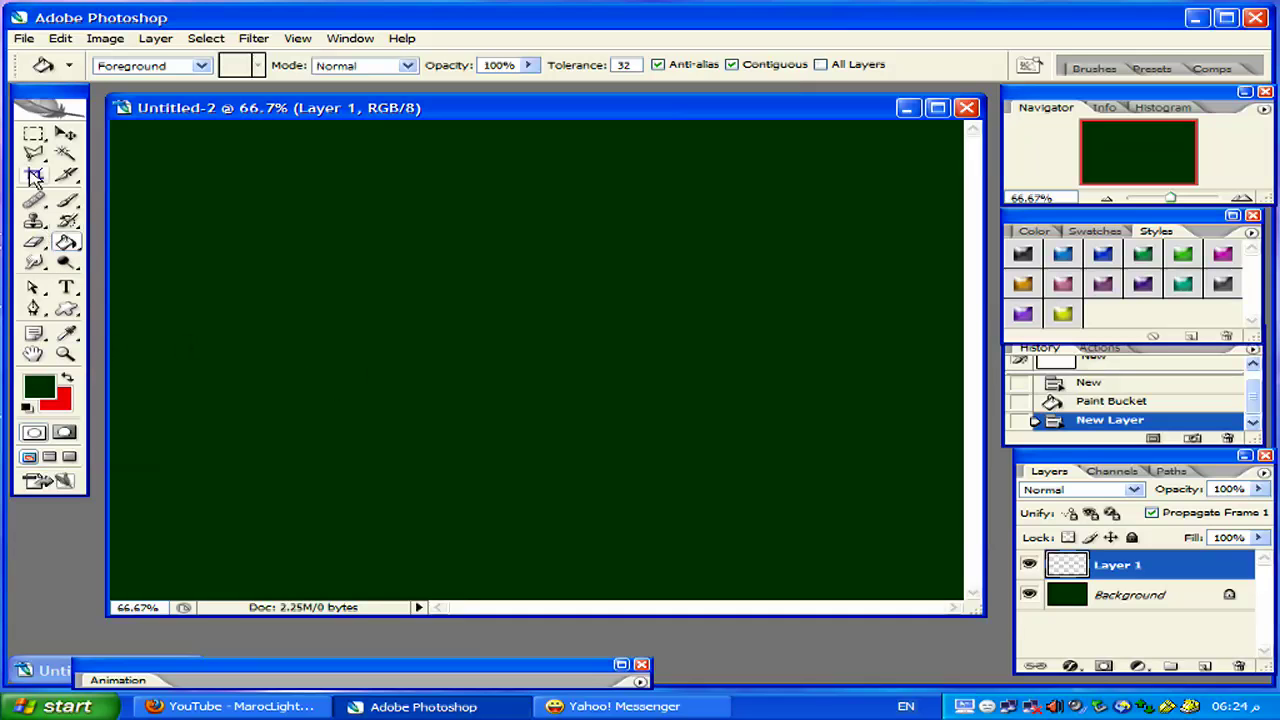
{"action": "left_click_drag", "start_coordinate": [33, 133], "coordinate": [150, 153]}
{"action": "left_click", "coordinate": [150, 151]}
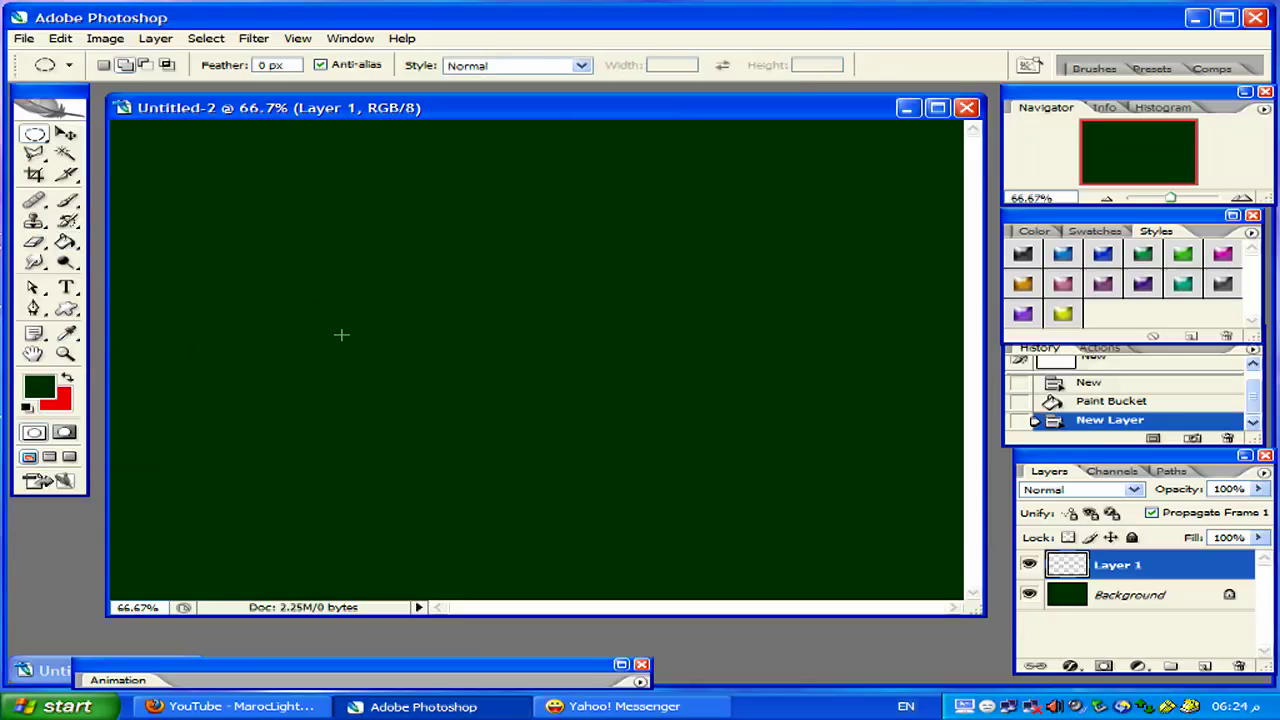
{"action": "left_click_drag", "start_coordinate": [468, 423], "coordinate": [436, 384]}
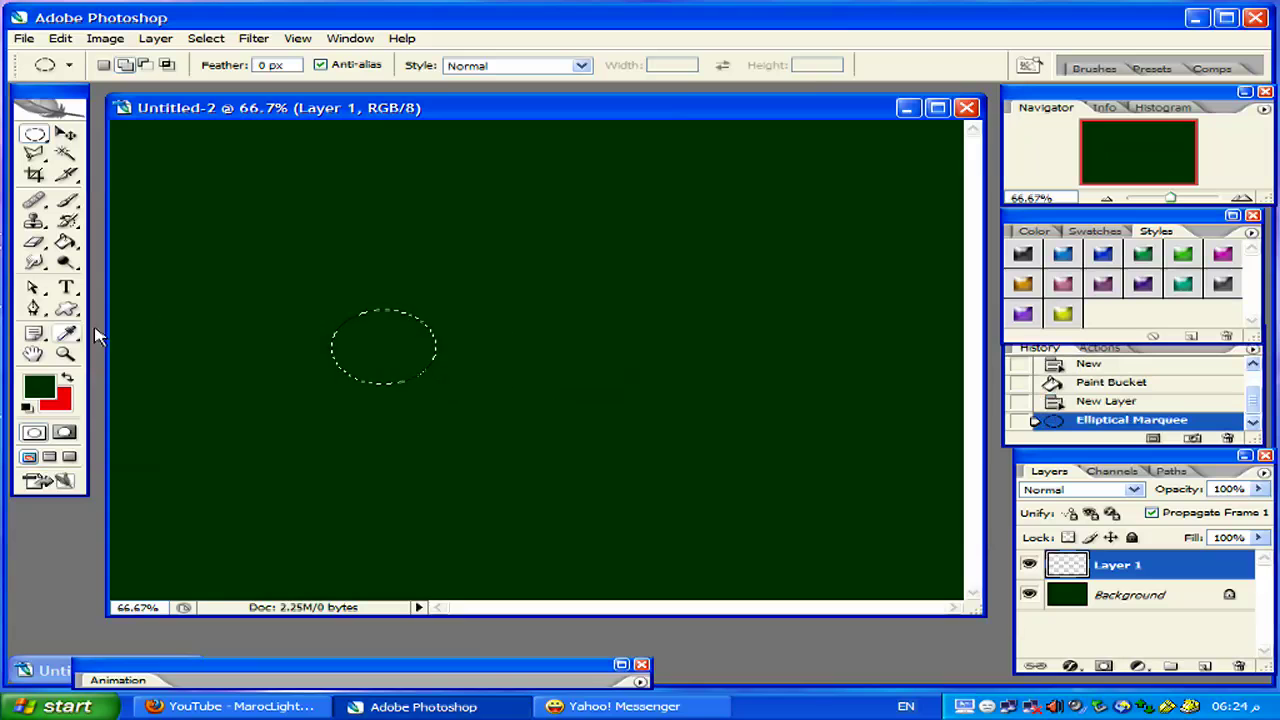
- Fill the oval with red and apply a glossy pink style from the Styles palette
{"action": "left_click", "coordinate": [68, 380]}
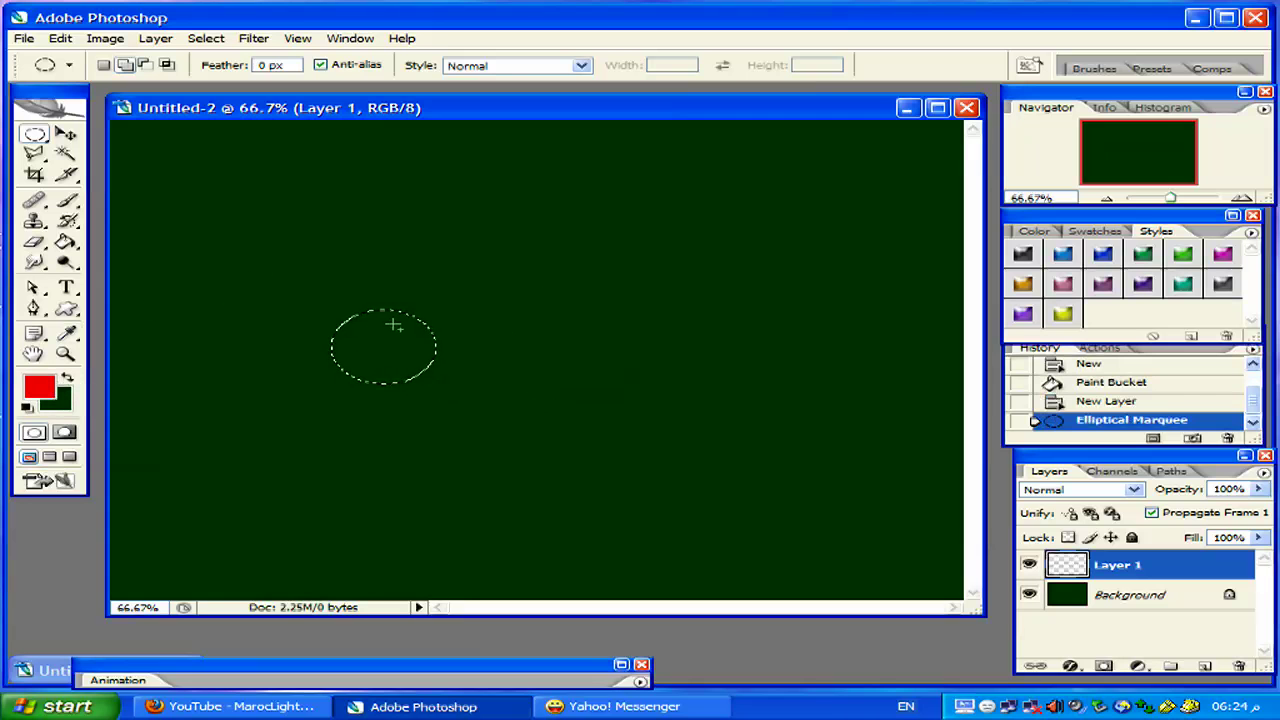
{"action": "left_click", "coordinate": [65, 242]}
{"action": "left_click", "coordinate": [394, 334]}
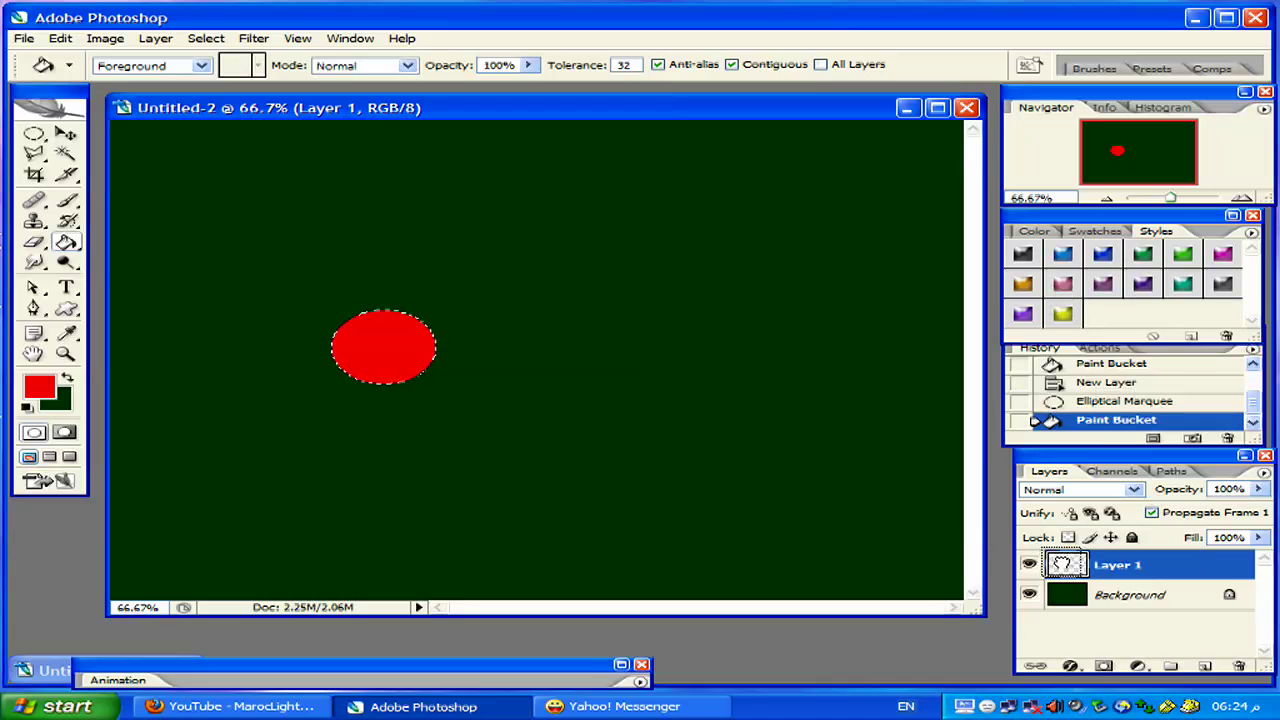
{"action": "left_click_drag", "start_coordinate": [1063, 287], "coordinate": [1054, 566]}
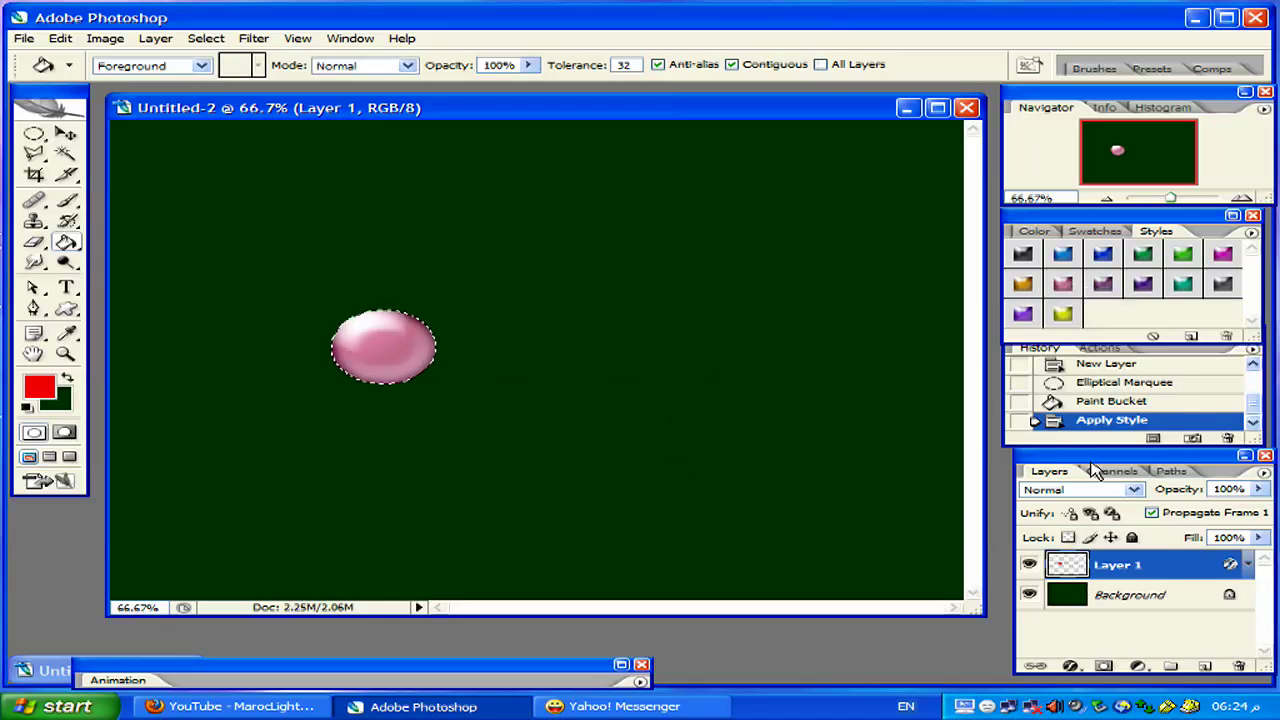
- Raise Layer 1's Bevel and Emboss softening to 11 px, then duplicate the layer
{"action": "double_click", "coordinate": [1175, 565]}
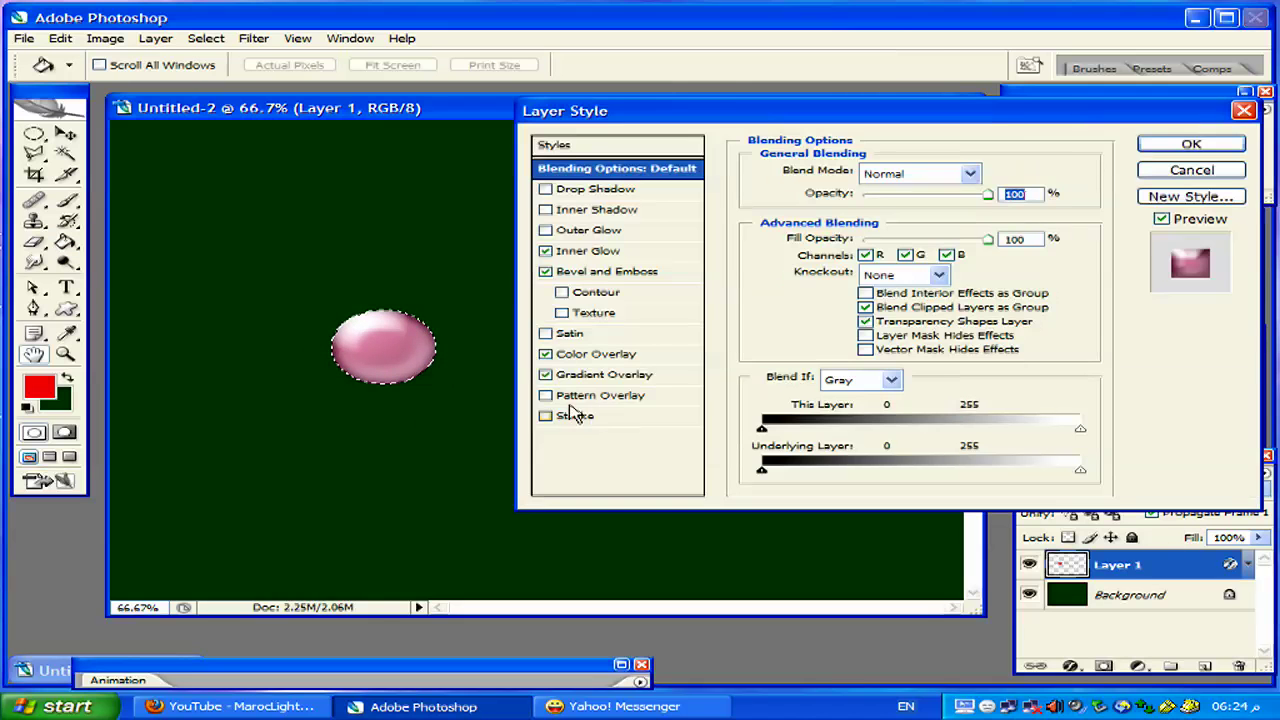
{"action": "left_click", "coordinate": [600, 271]}
{"action": "left_click_drag", "start_coordinate": [868, 273], "coordinate": [978, 285]}
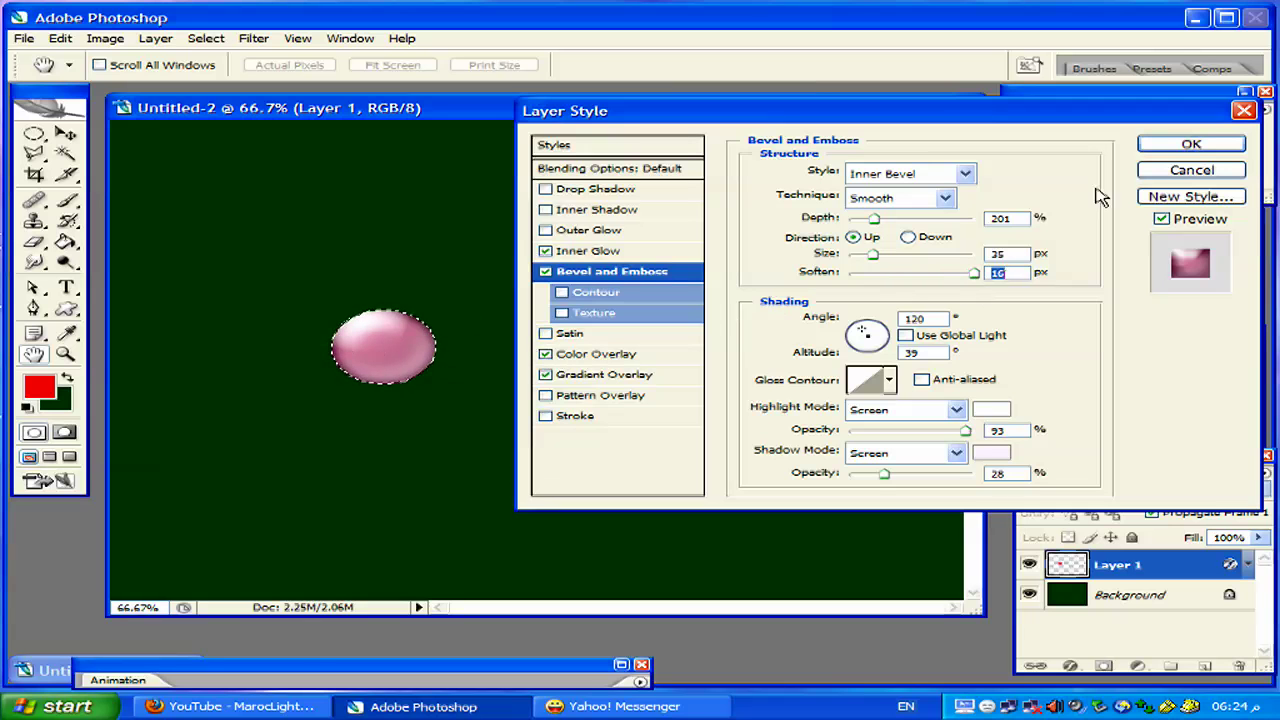
{"action": "left_click", "coordinate": [1191, 145]}
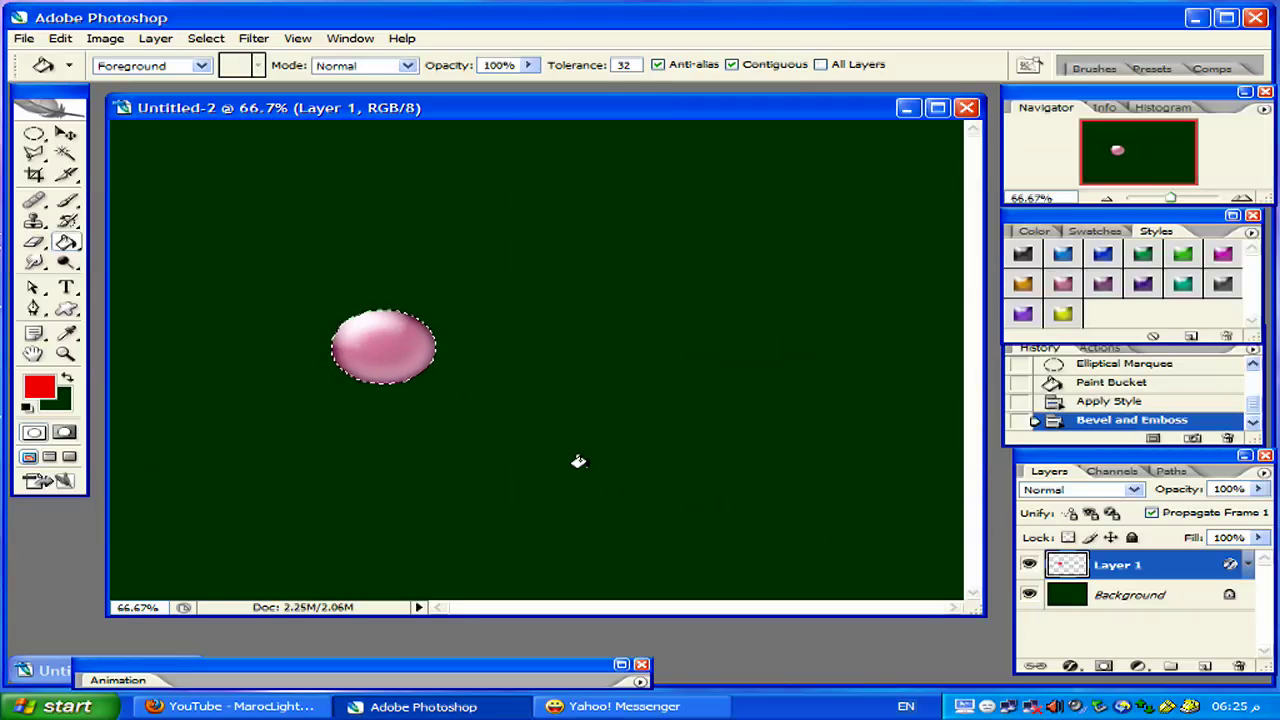
{"action": "left_click_drag", "start_coordinate": [1120, 566], "coordinate": [1206, 665]}
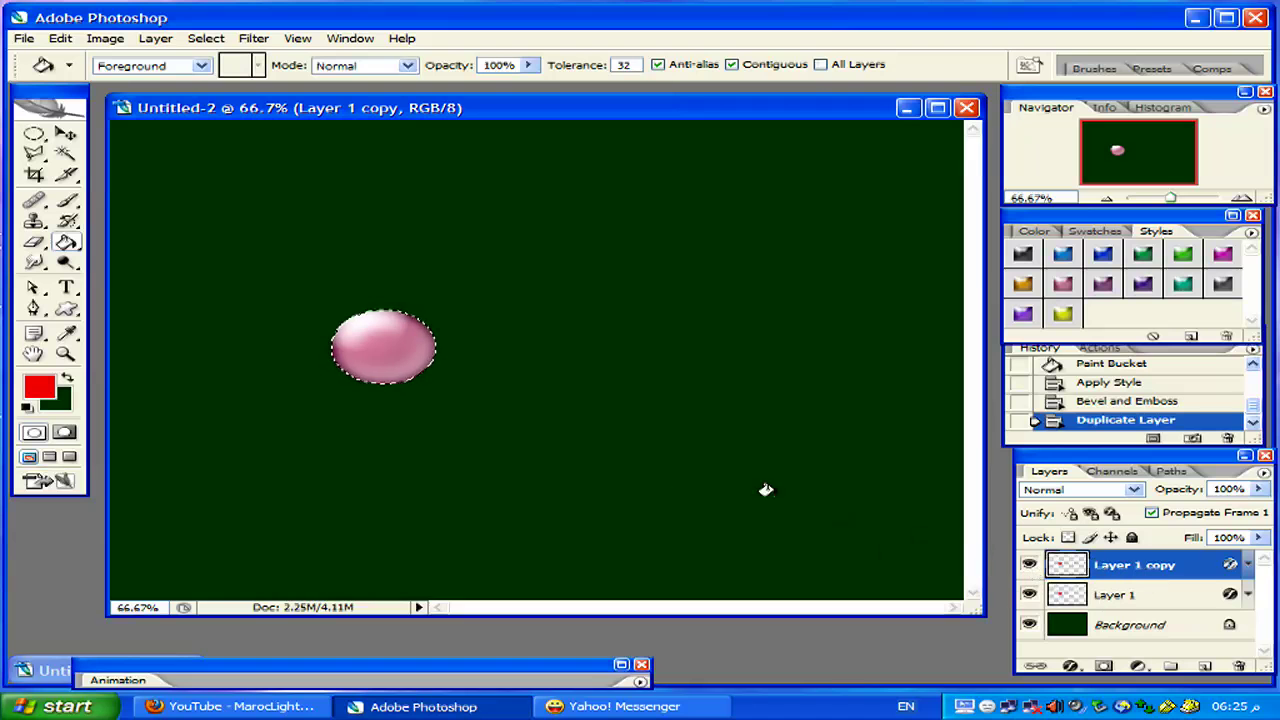
- Give Layer 1 copy a blue Color Overlay, trying green, red and orange first
{"action": "double_click", "coordinate": [1200, 565]}
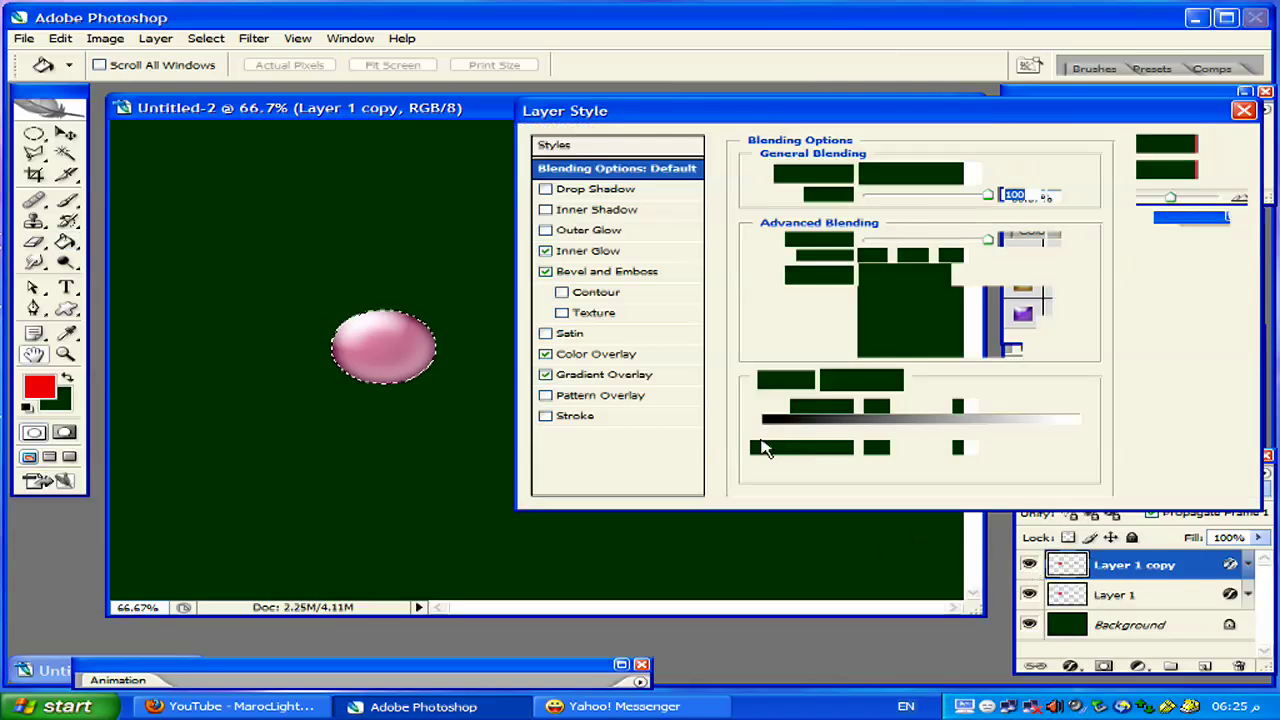
{"action": "left_click", "coordinate": [585, 355]}
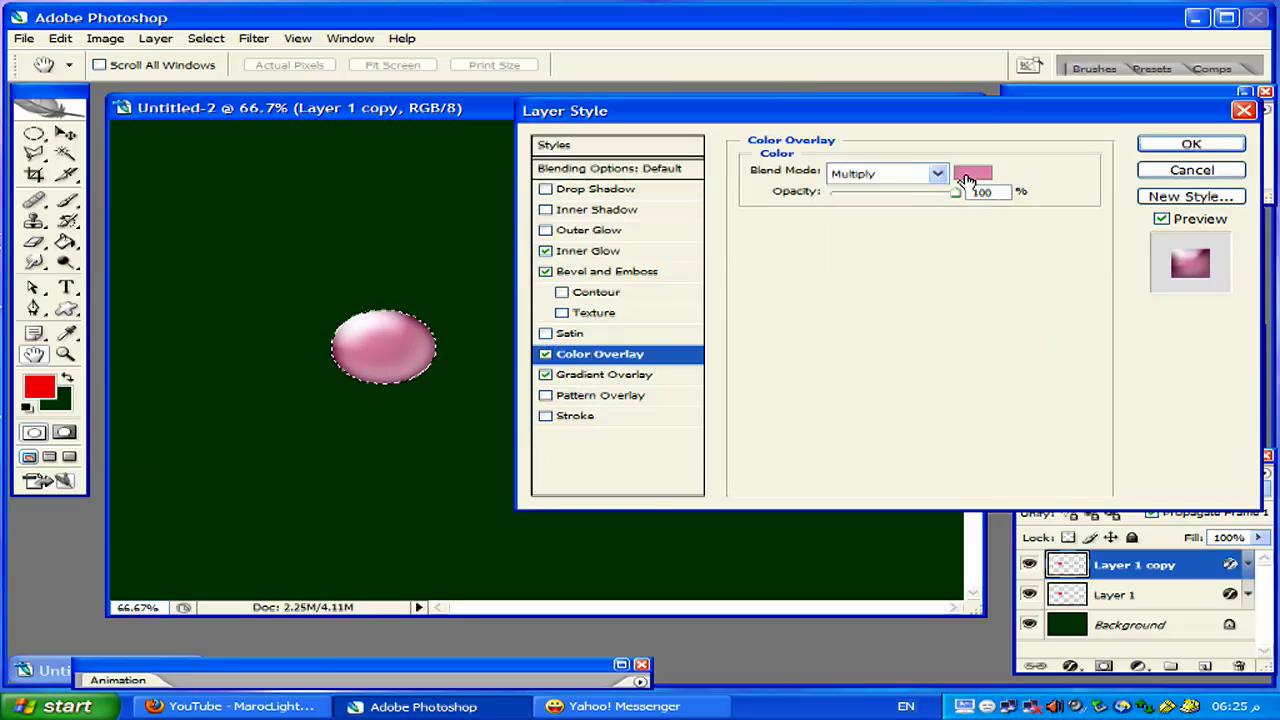
{"action": "left_click", "coordinate": [972, 172]}
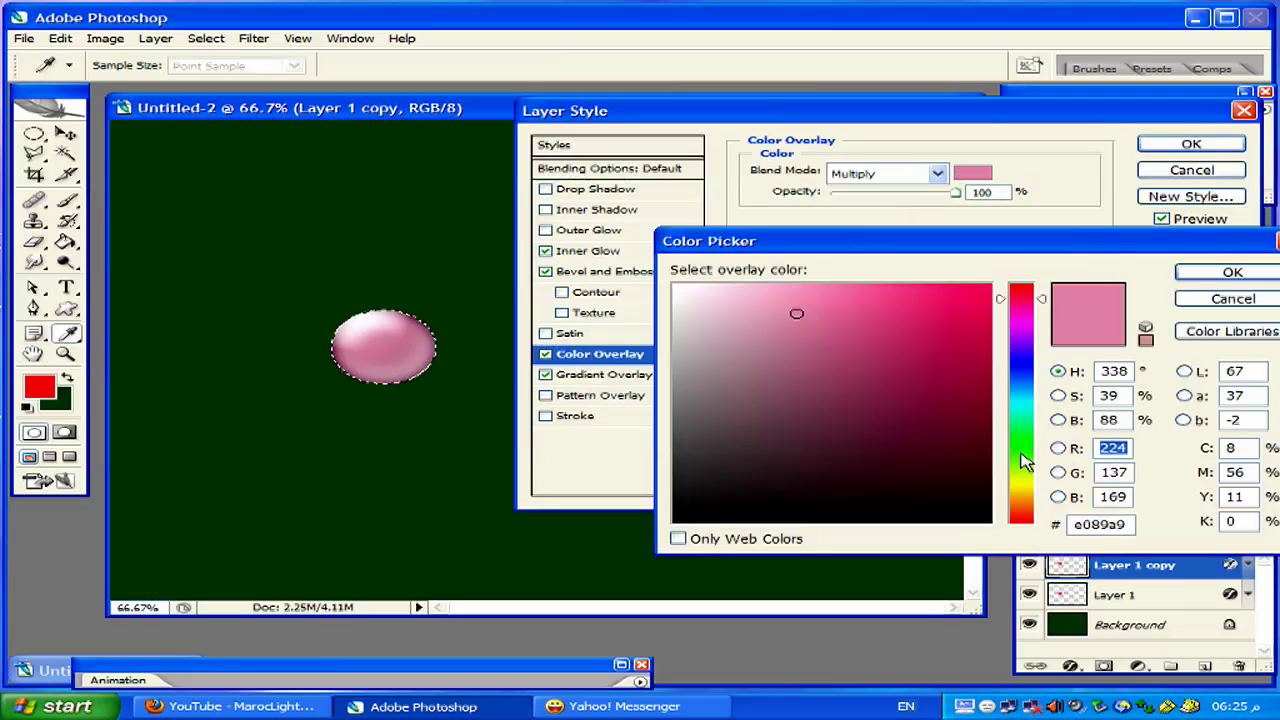
{"action": "left_click", "coordinate": [1010, 447]}
{"action": "left_click", "coordinate": [962, 302]}
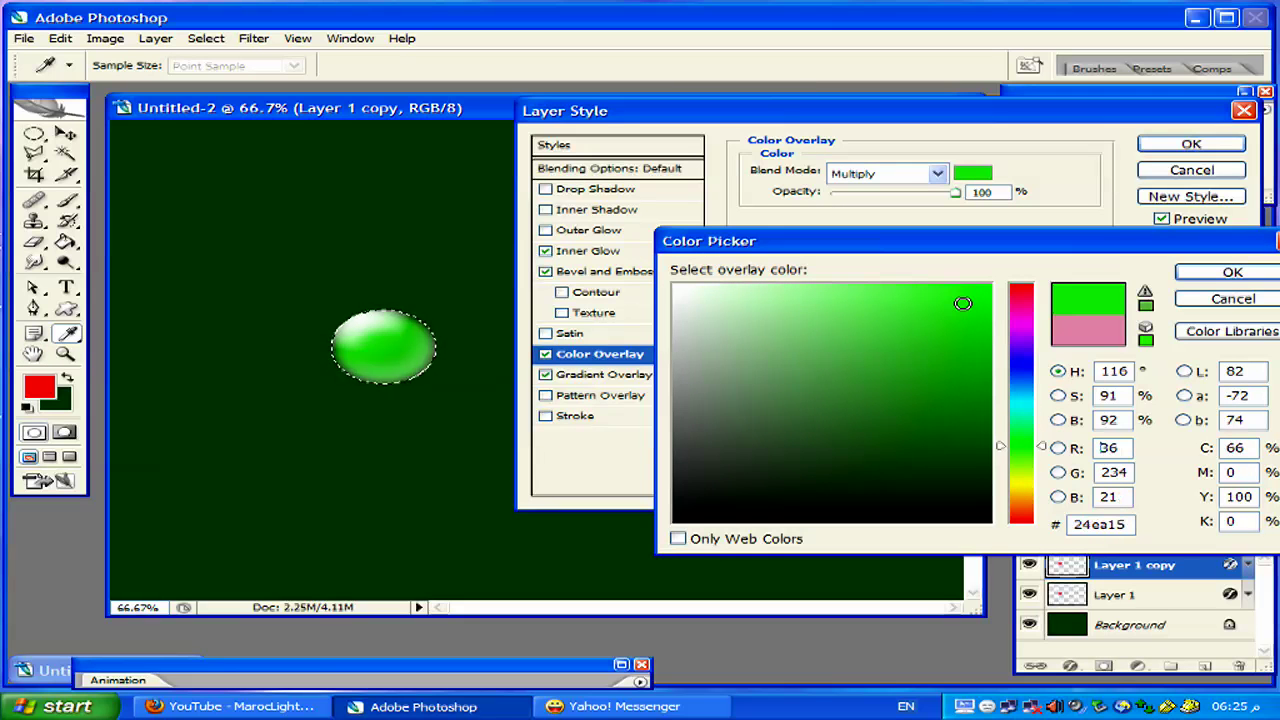
{"action": "left_click", "coordinate": [1020, 497]}
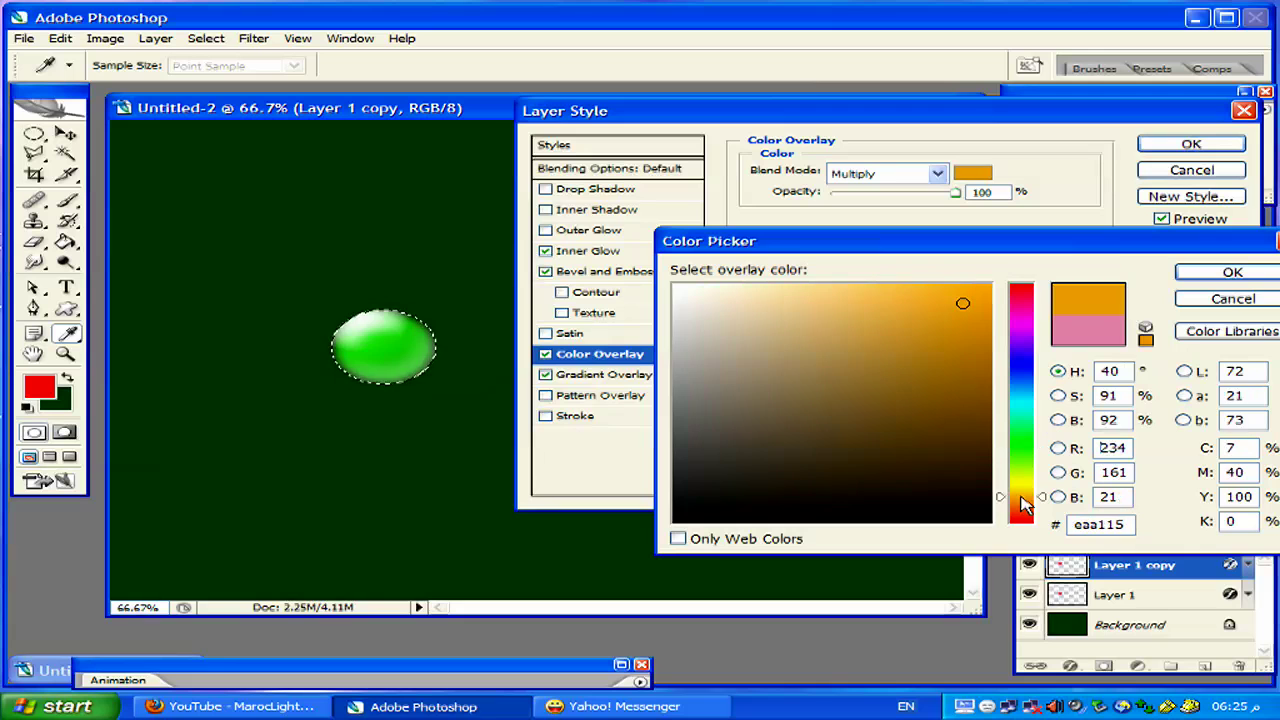
{"action": "left_click", "coordinate": [1026, 514]}
{"action": "left_click", "coordinate": [1020, 505]}
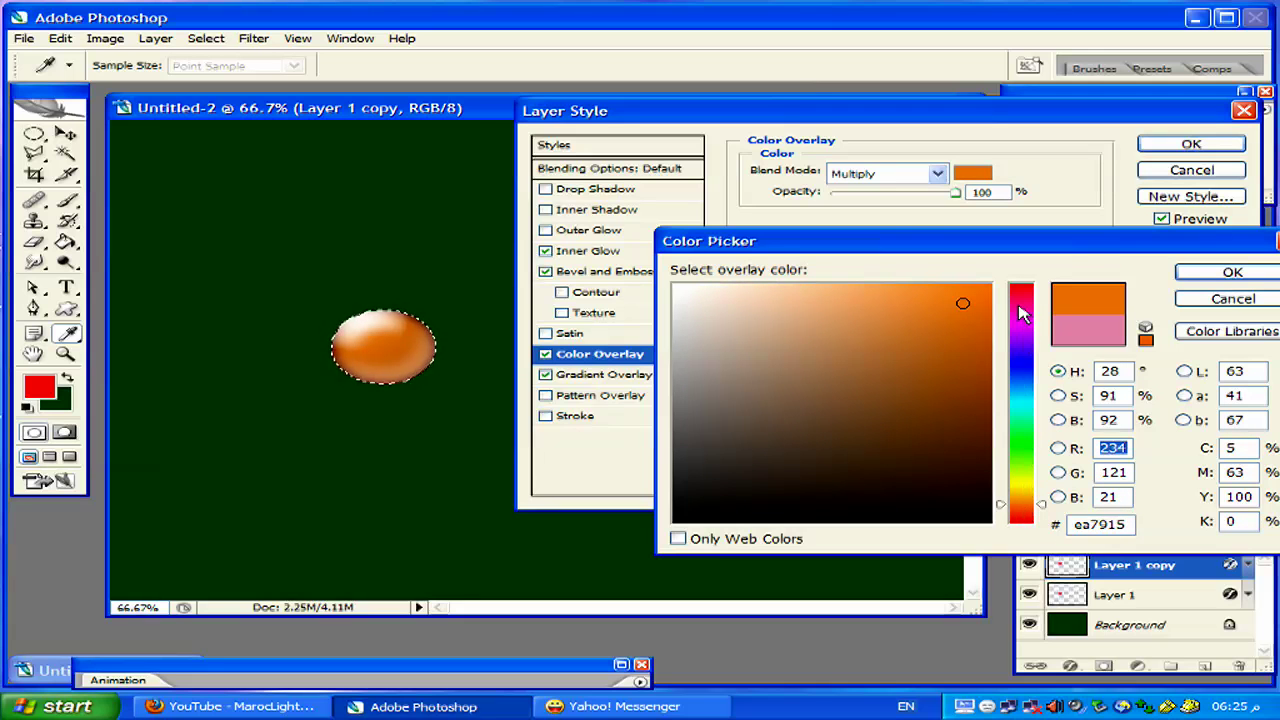
{"action": "left_click", "coordinate": [1020, 364]}
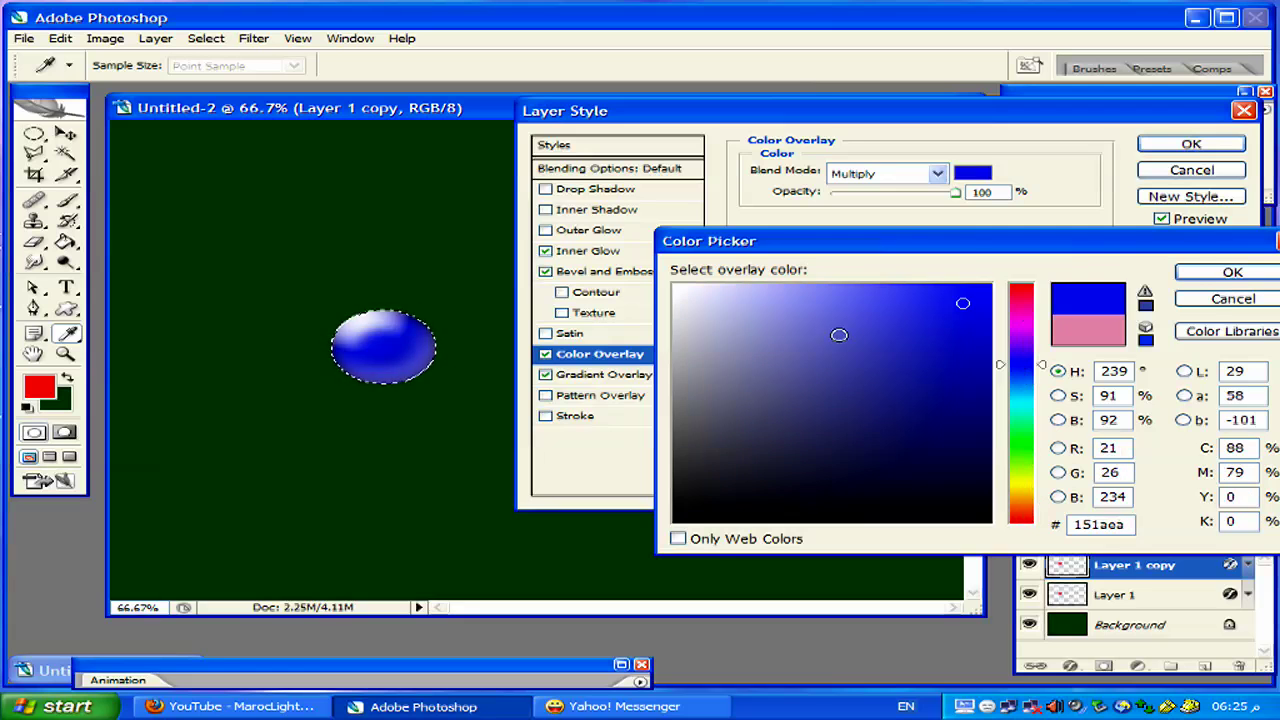
{"action": "left_click", "coordinate": [1237, 271]}
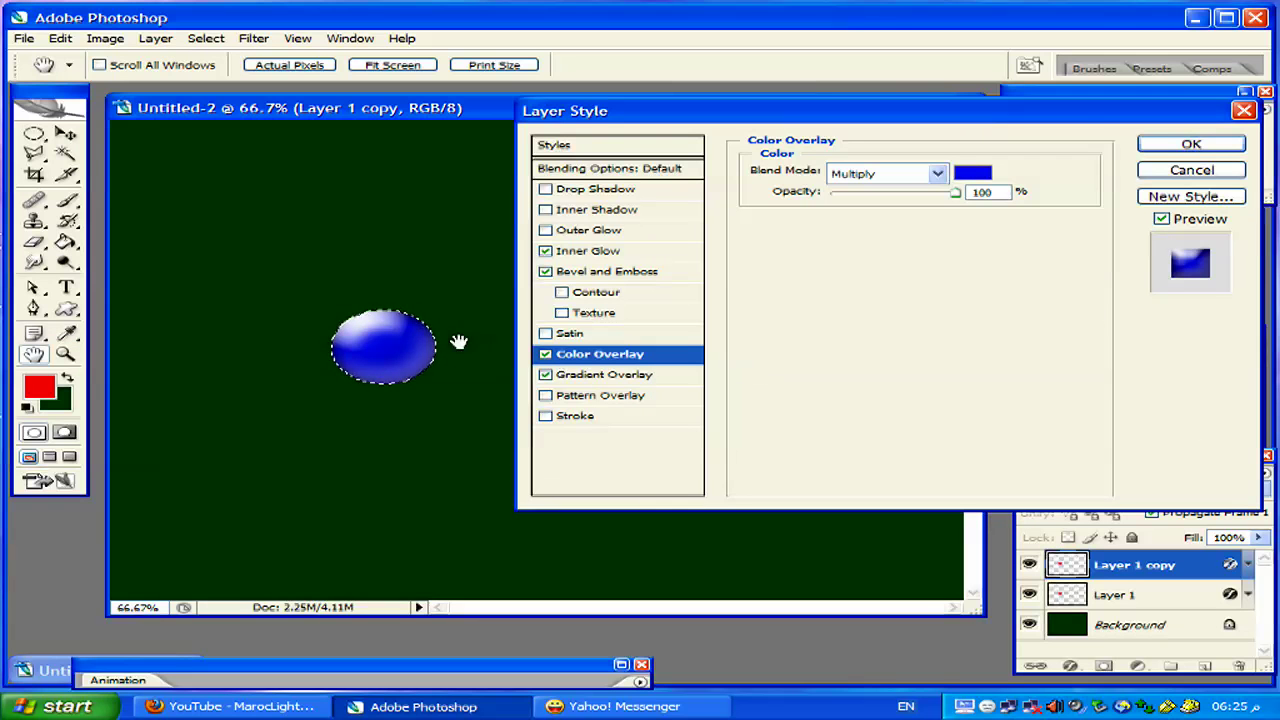
{"action": "left_click", "coordinate": [1236, 145]}
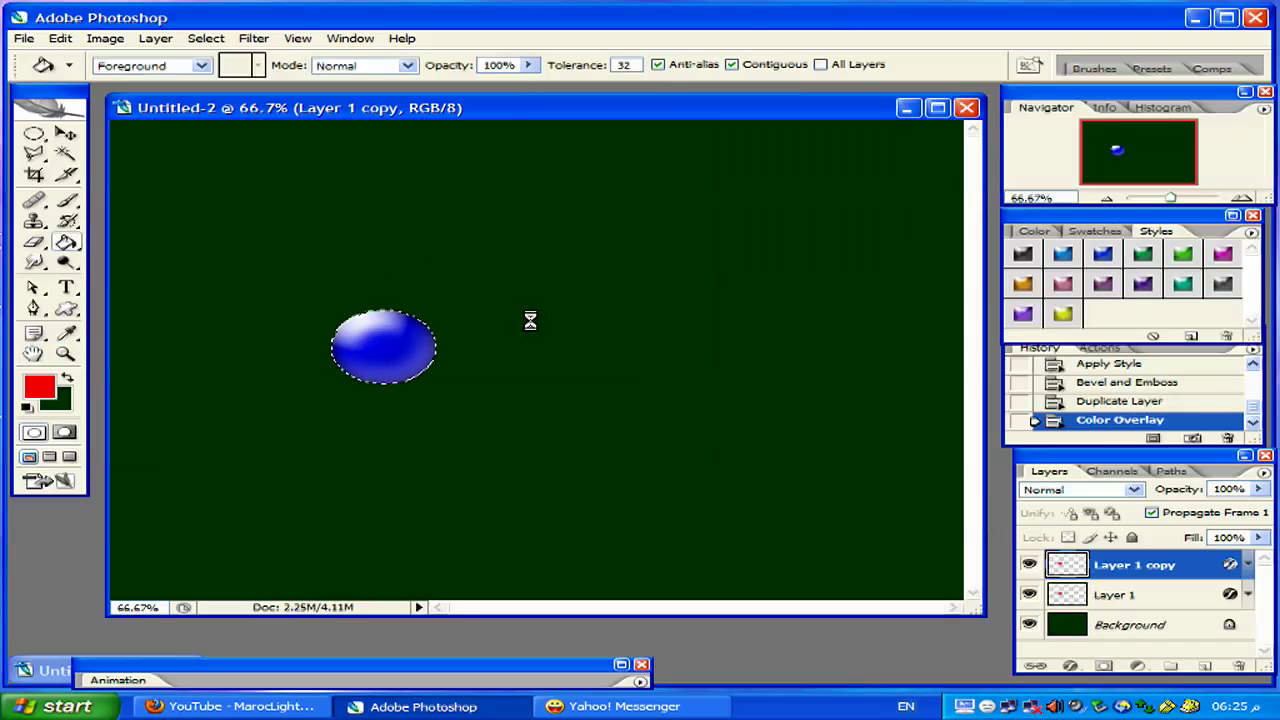
- Move the blue ball up-right and the pink ball lower left, deselect, and expand the Animation palette
{"action": "left_click", "coordinate": [65, 133]}
{"action": "mouse_move", "coordinate": [403, 349]}
{"action": "left_mouse_down"}
{"action": "mouse_move", "coordinate": [503, 263]}
{"action": "mouse_move", "coordinate": [457, 280]}
{"action": "left_mouse_up"}
{"action": "left_click", "coordinate": [1114, 594]}
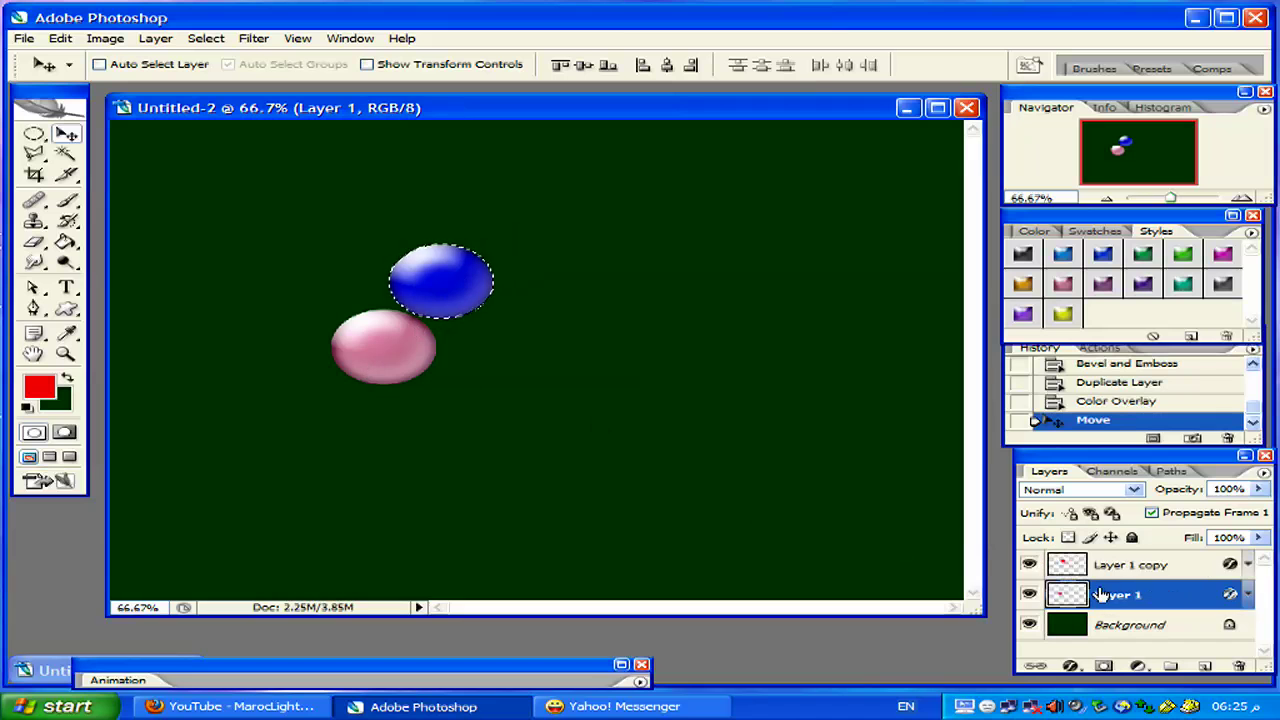
{"action": "mouse_move", "coordinate": [424, 385]}
{"action": "left_mouse_down"}
{"action": "mouse_move", "coordinate": [196, 533]}
{"action": "mouse_move", "coordinate": [214, 536]}
{"action": "left_mouse_up"}
{"action": "key", "text": "ctrl+d"}
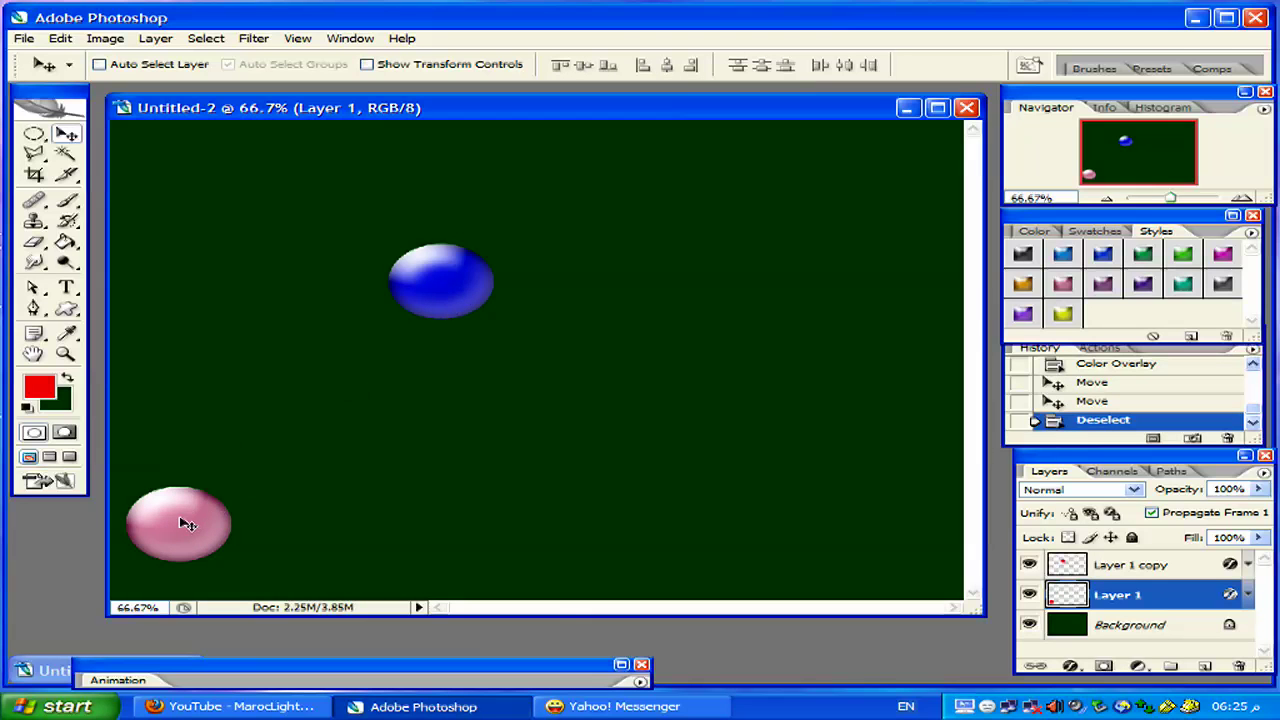
{"action": "double_click", "coordinate": [538, 671]}
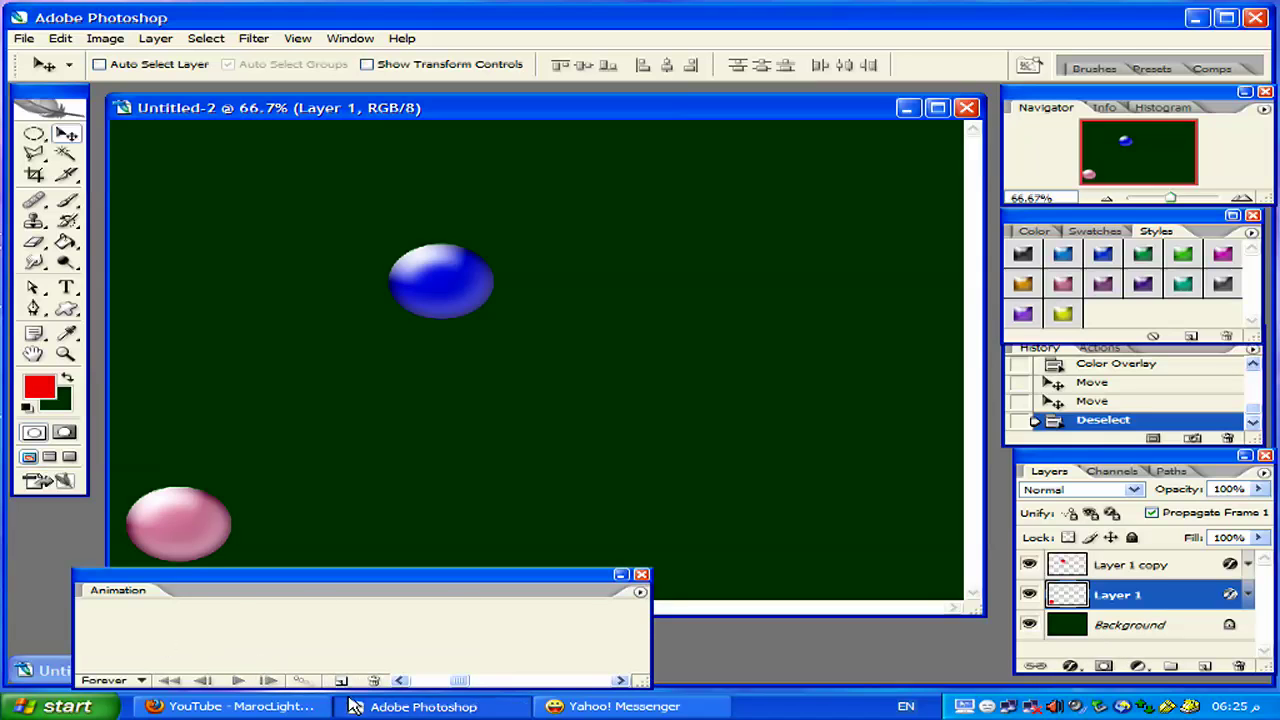
- Add a second animation frame, undoing a stray move of the pink ball on frame 1
{"action": "left_click", "coordinate": [341, 681]}
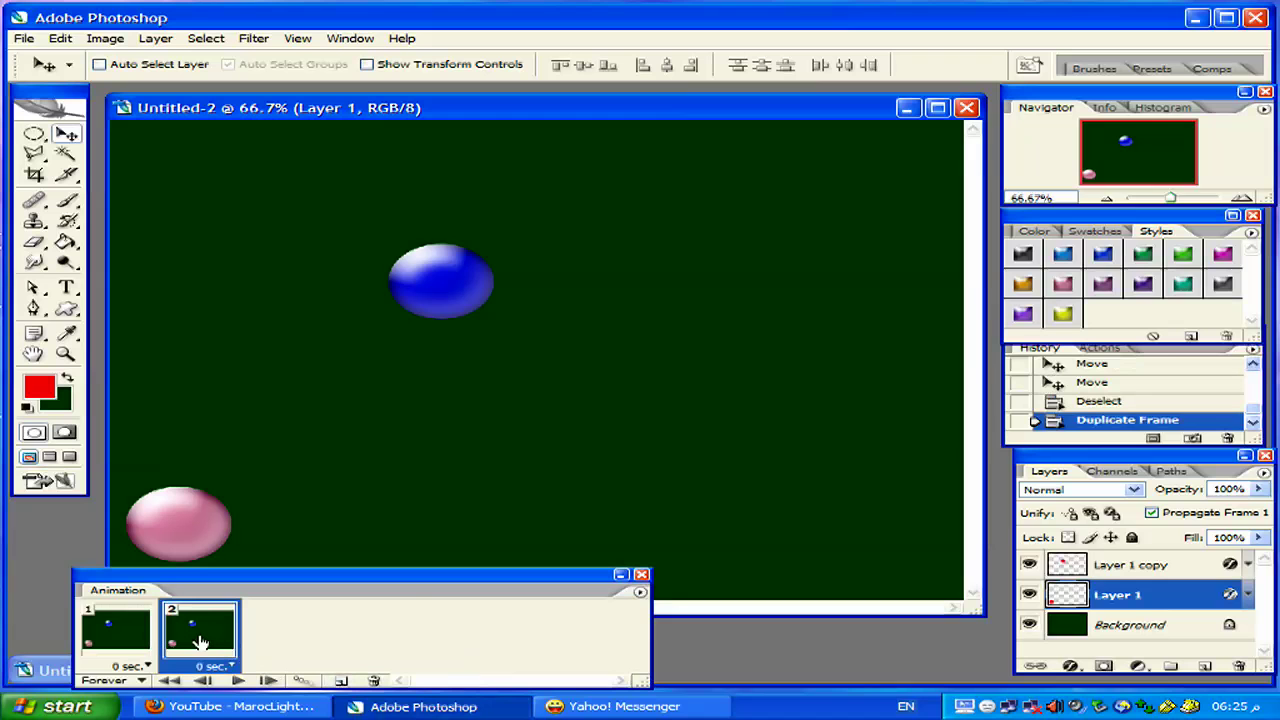
{"action": "left_click_drag", "start_coordinate": [200, 640], "coordinate": [374, 683]}
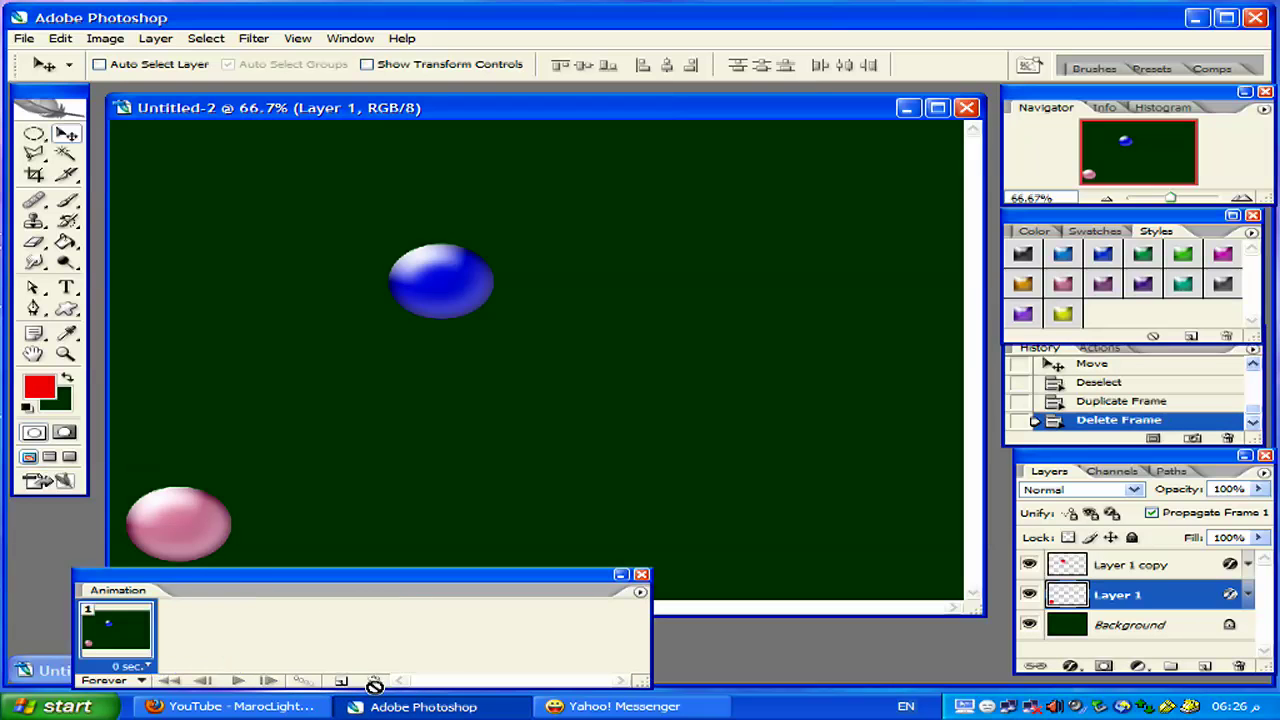
{"action": "left_click", "coordinate": [341, 681]}
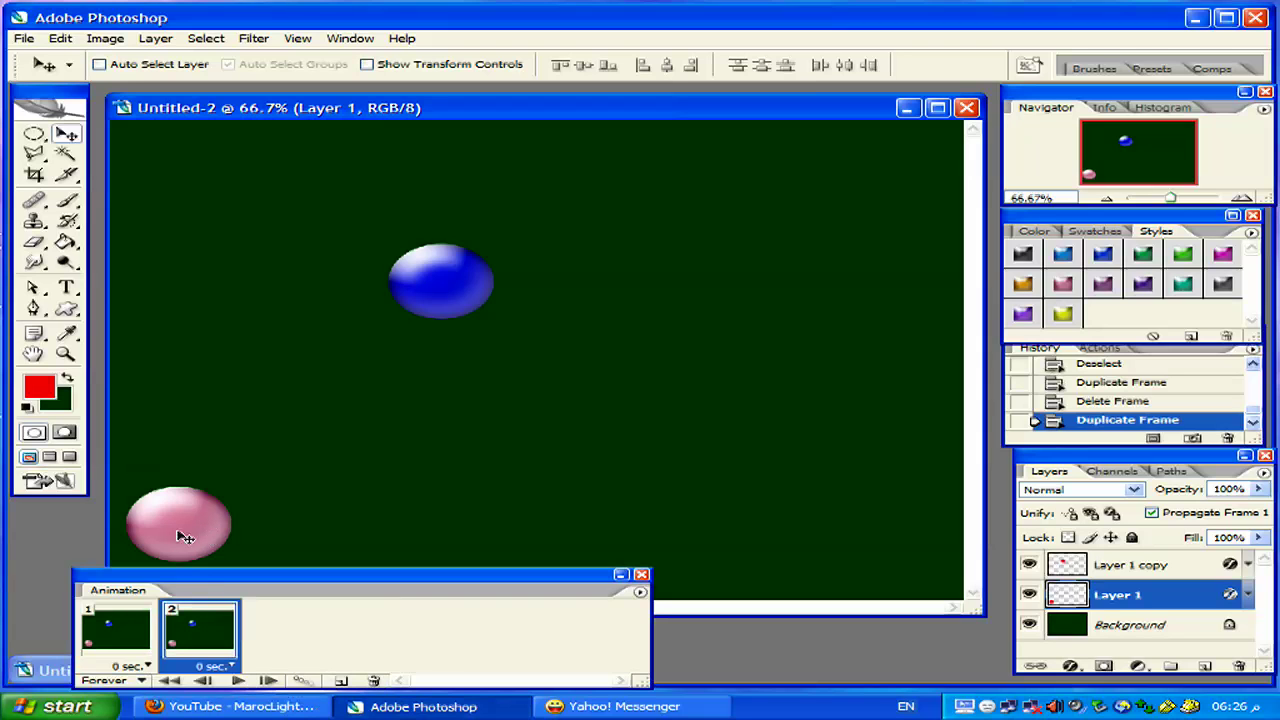
{"action": "left_click", "coordinate": [108, 605]}
{"action": "left_click_drag", "start_coordinate": [195, 521], "coordinate": [391, 341]}
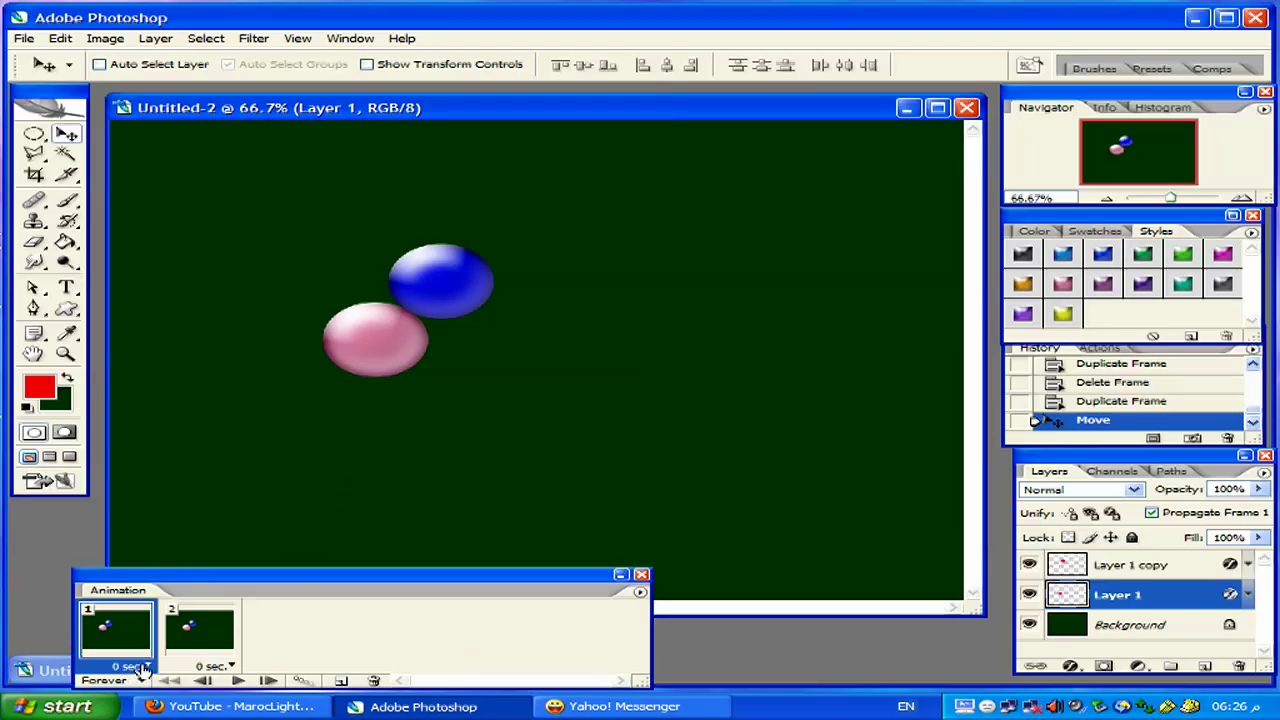
{"action": "key", "text": "ctrl+z"}
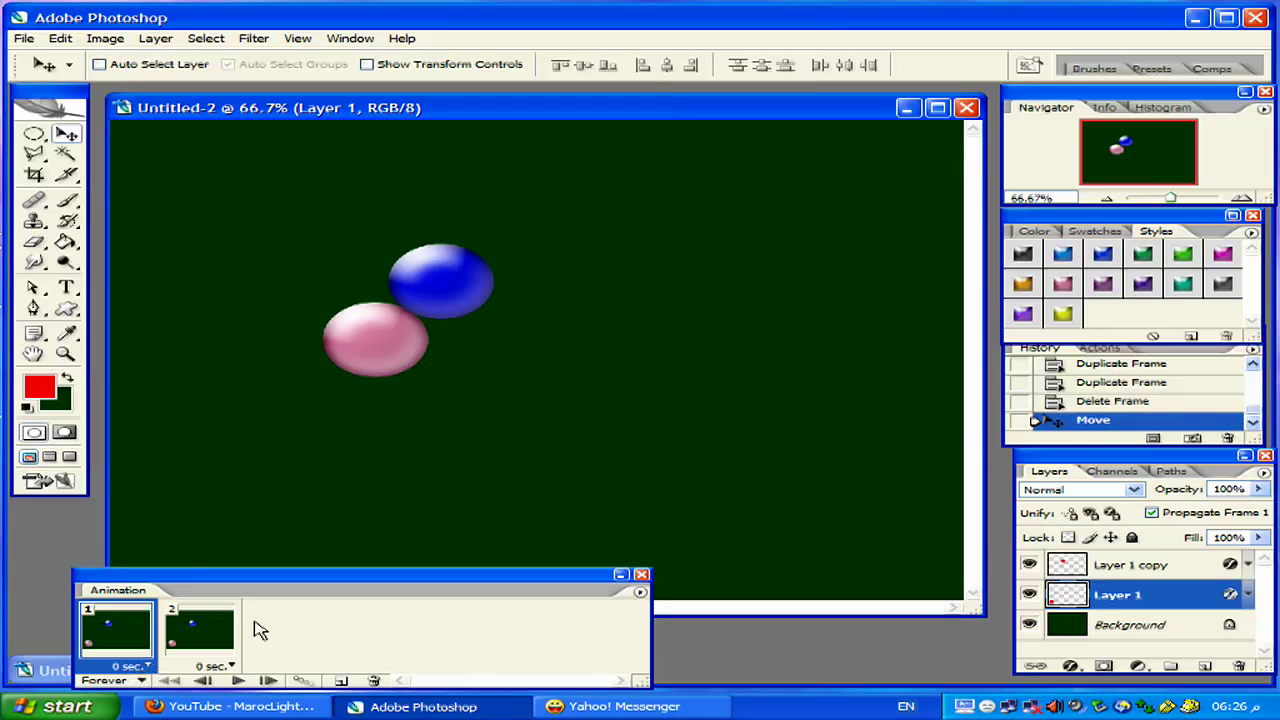
- On frame 2, place the pink ball just left of the blue ball, then select both frames
{"action": "left_click", "coordinate": [182, 636]}
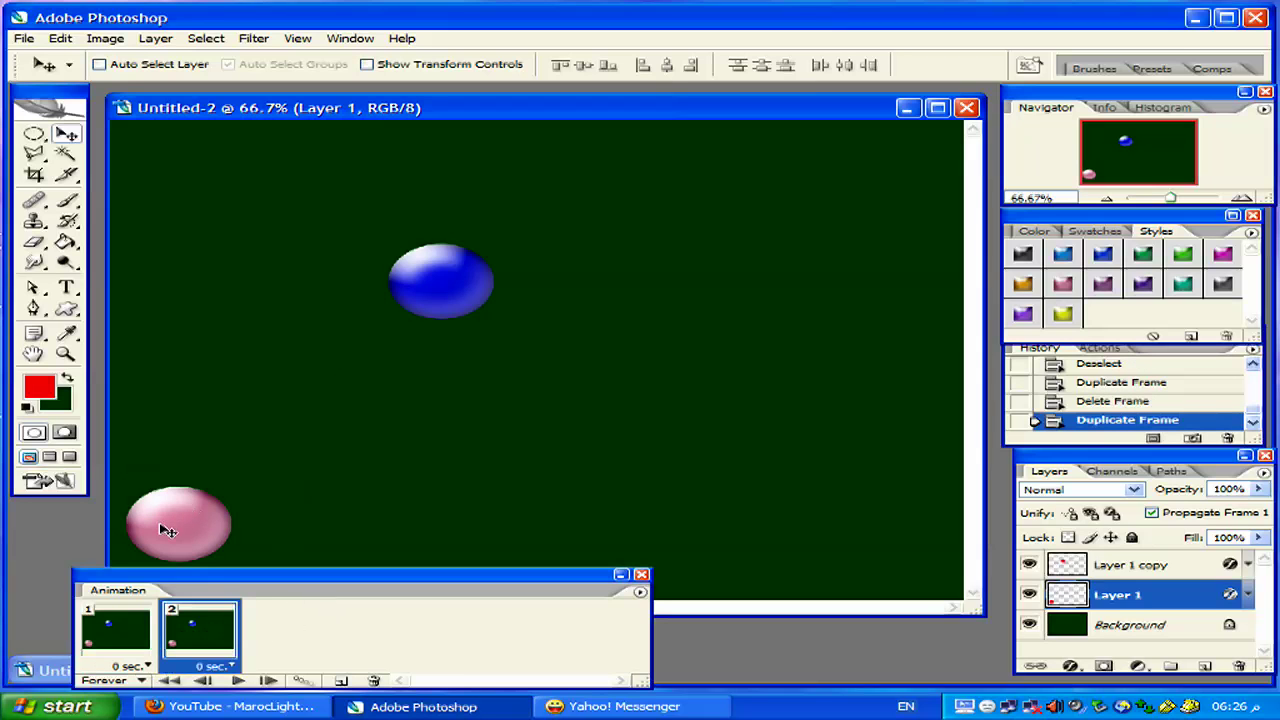
{"action": "left_click_drag", "start_coordinate": [182, 530], "coordinate": [366, 340]}
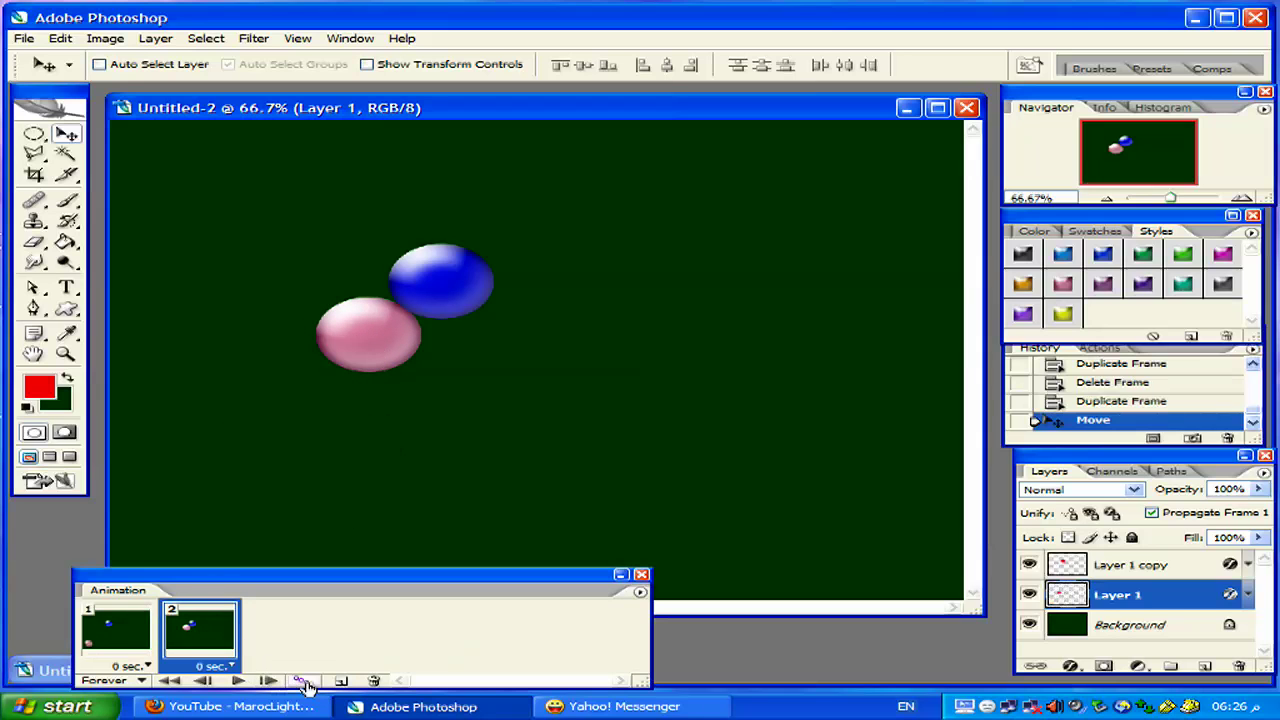
{"action": "left_click", "coordinate": [115, 640]}
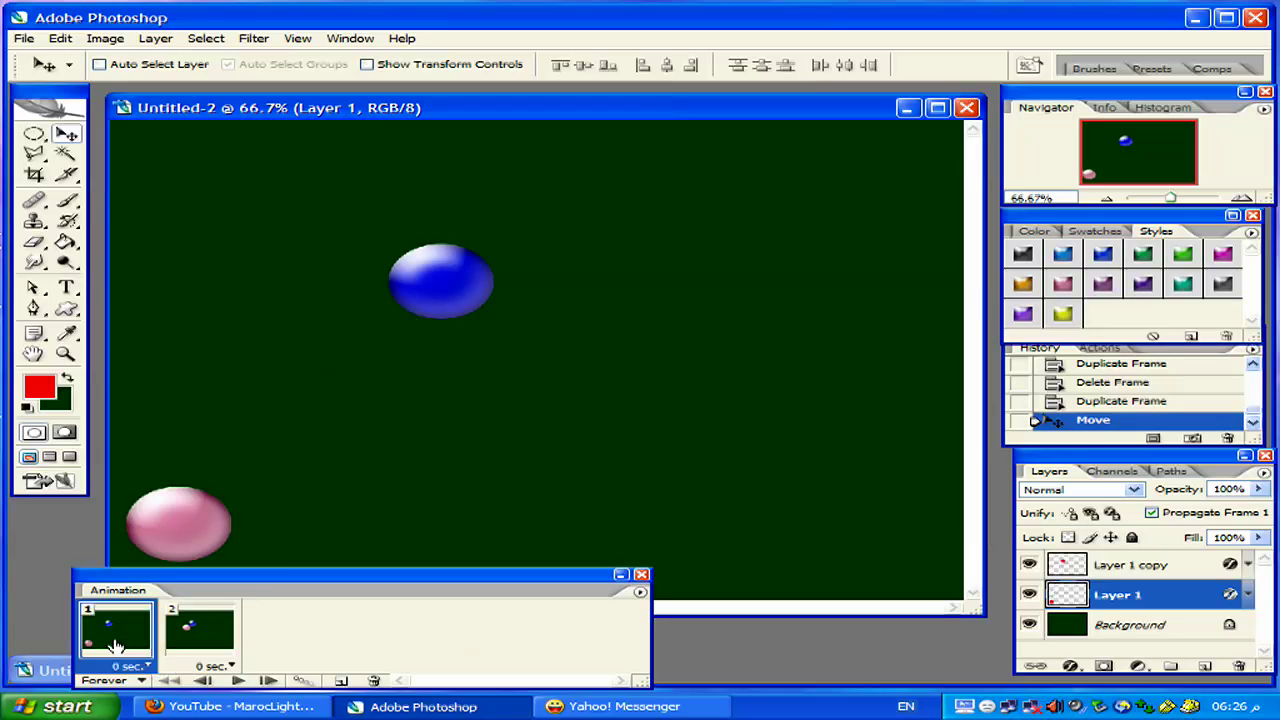
{"action": "left_click", "coordinate": [215, 648], "text": "shift"}
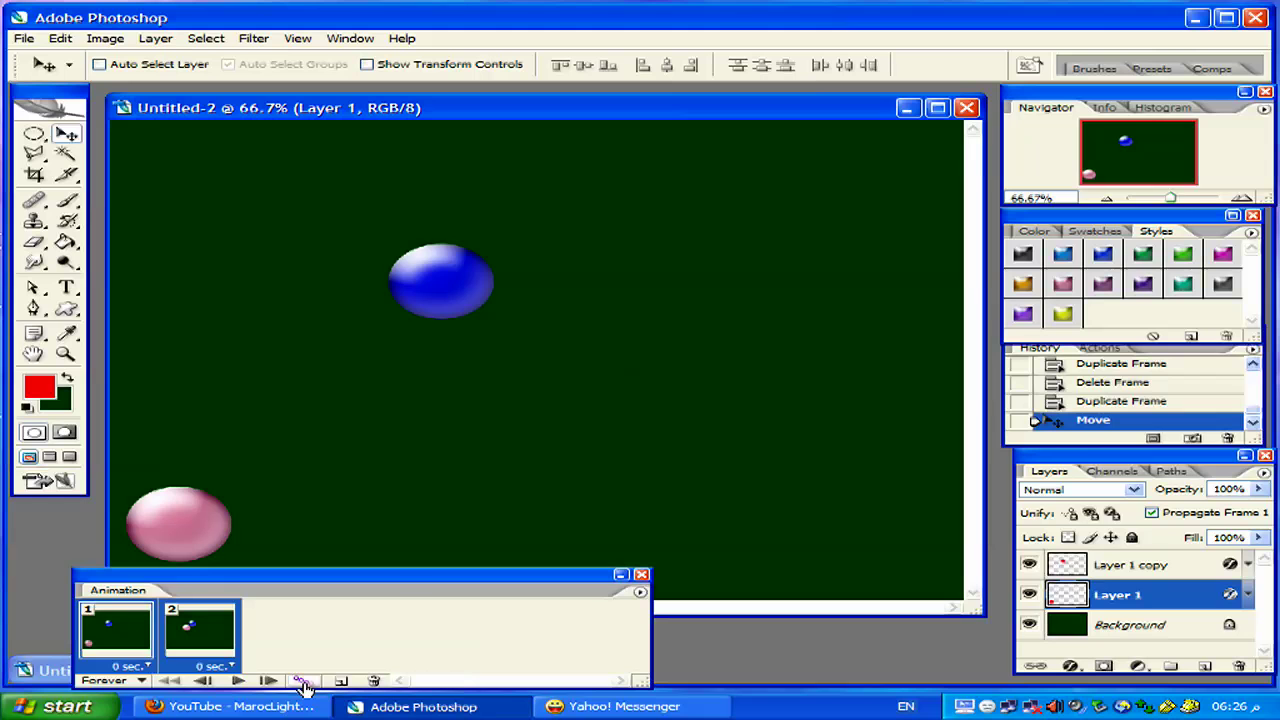
- Tween the two frames with 6 added frames and play the result
{"action": "left_click", "coordinate": [304, 687]}
{"action": "type", "text": "15"}
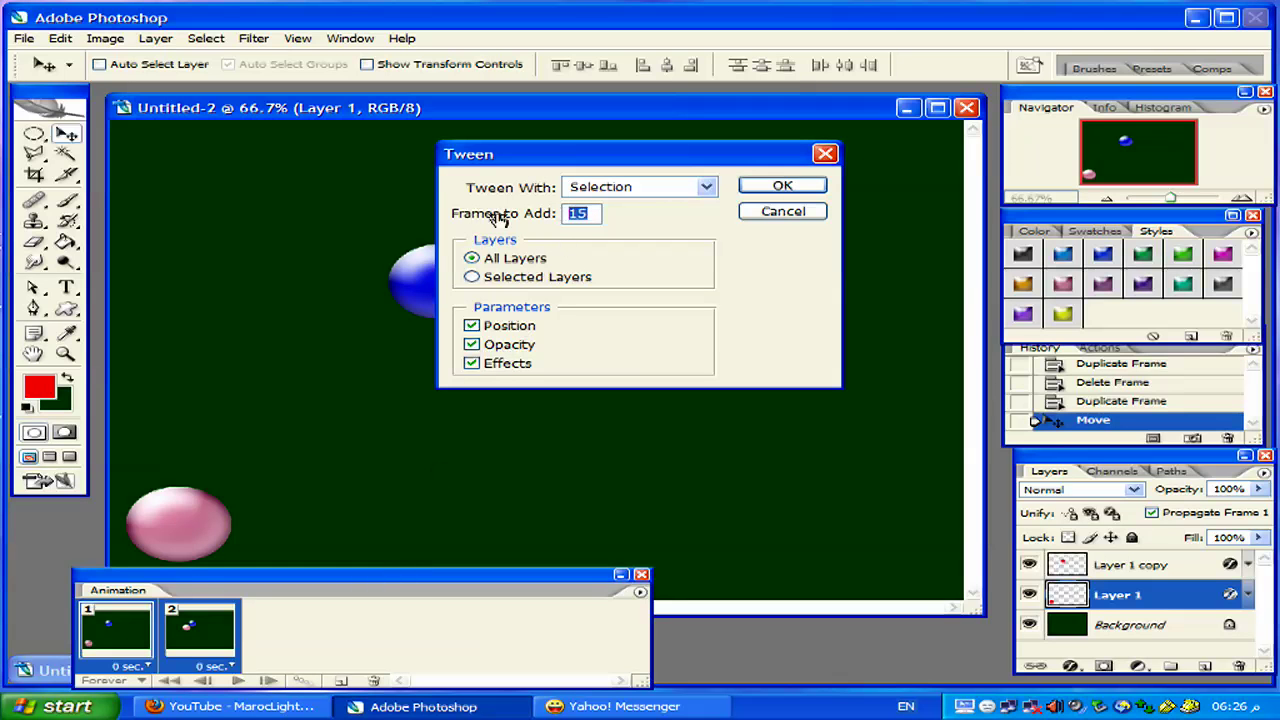
{"action": "type", "text": "6"}
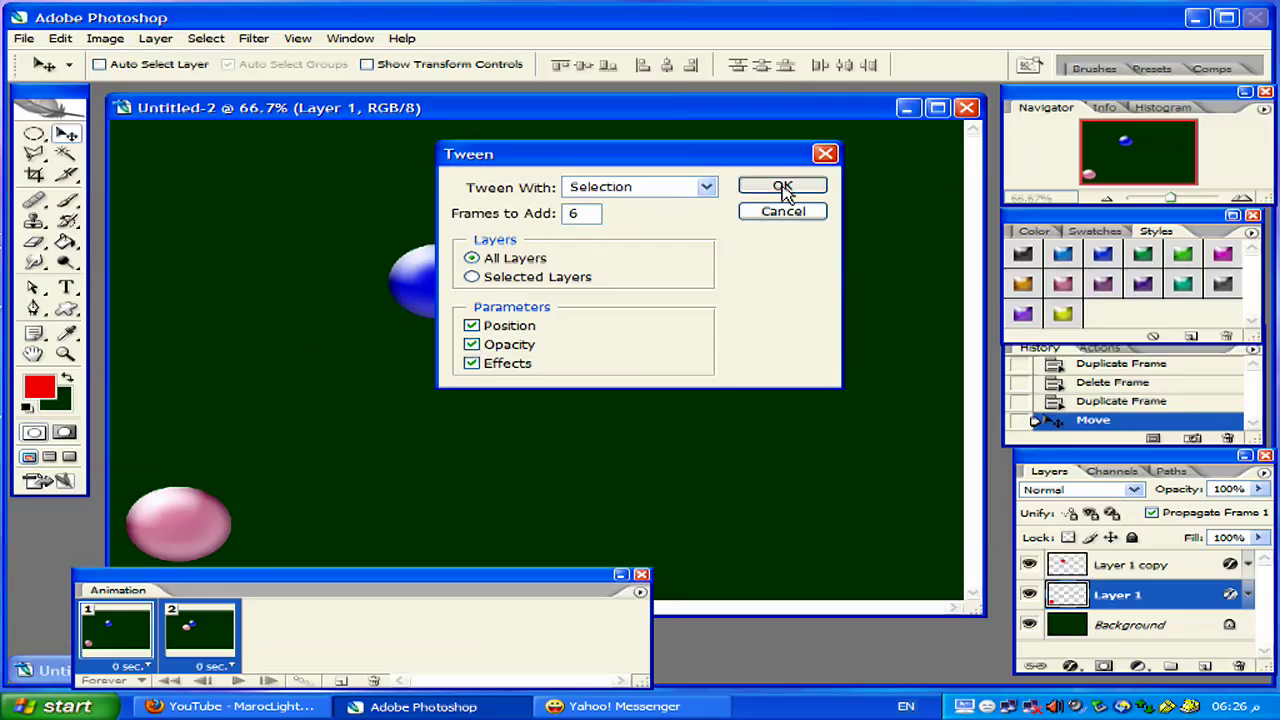
{"action": "left_click", "coordinate": [785, 190]}
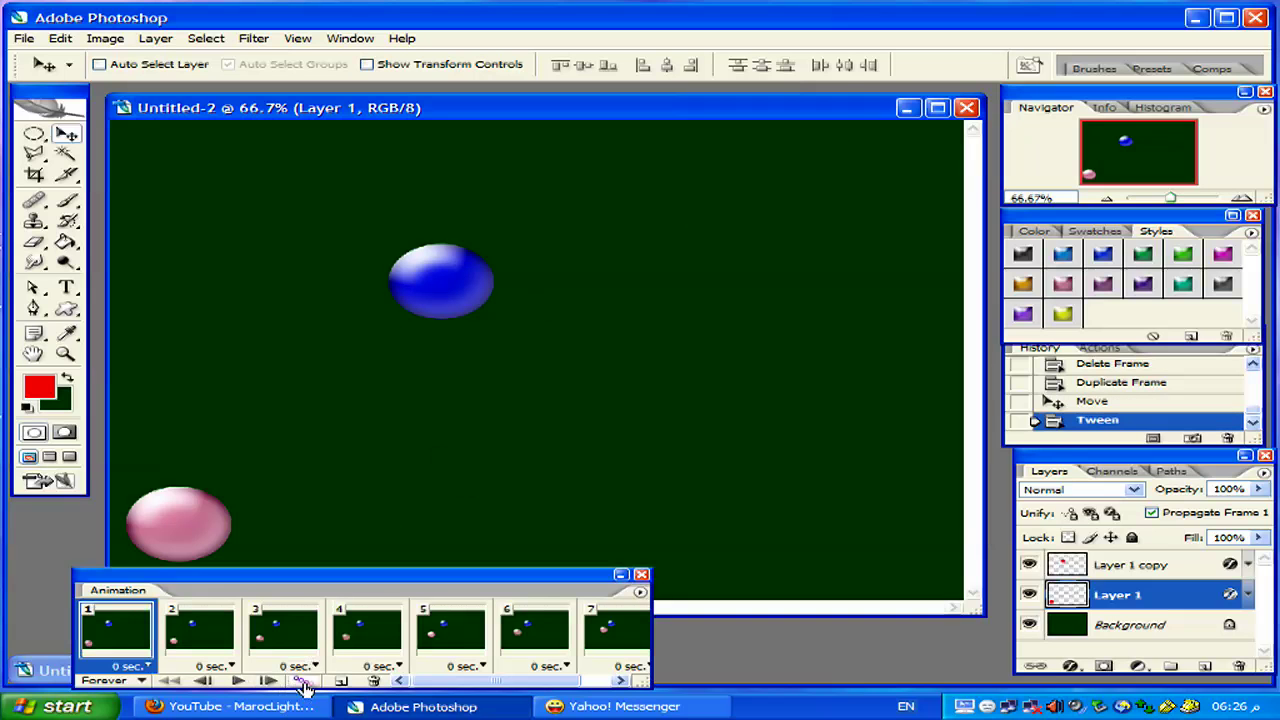
{"action": "left_click", "coordinate": [238, 682]}
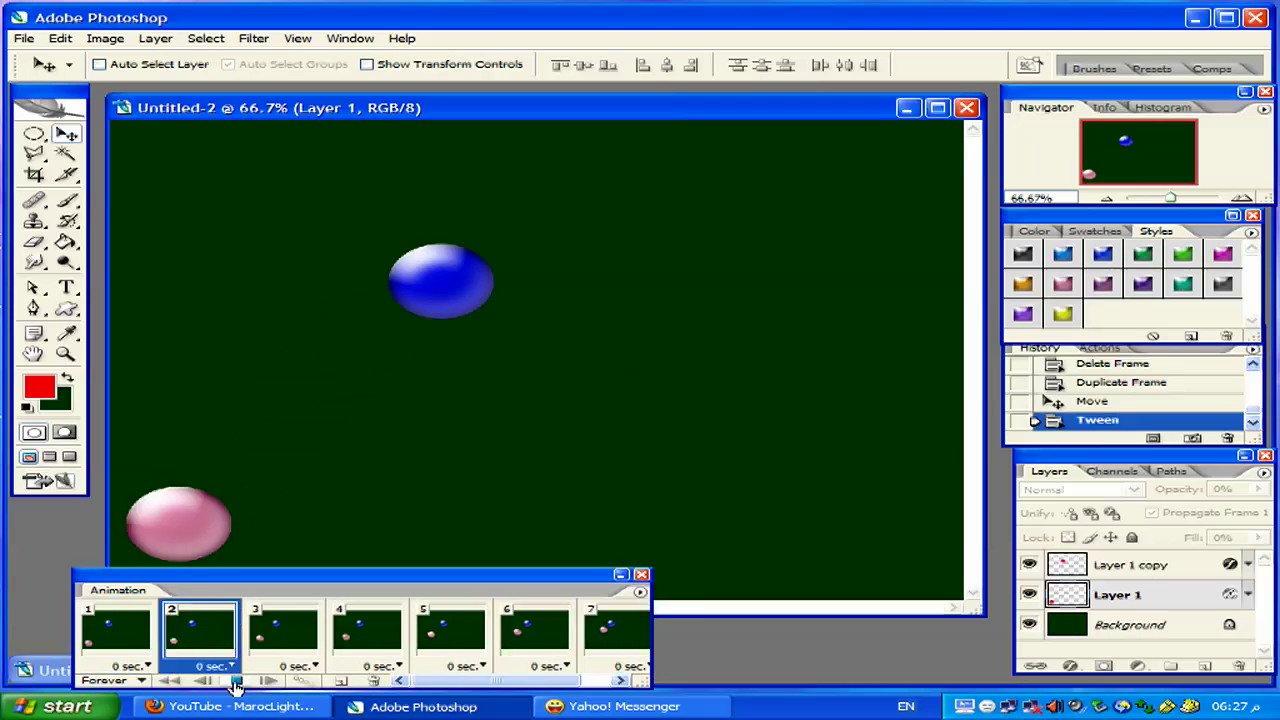
- Stop playback and duplicate frame 8, where the balls touch, as frame 9
{"action": "left_click", "coordinate": [236, 681]}
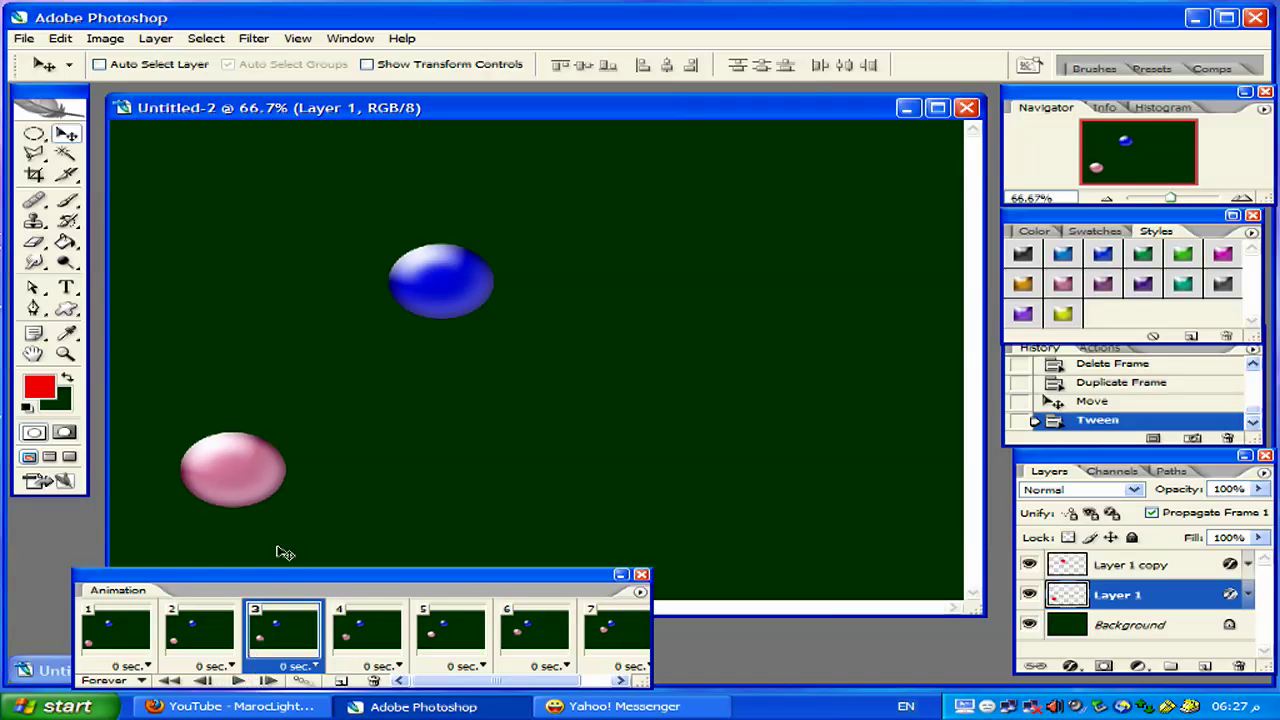
{"action": "left_click", "coordinate": [603, 681]}
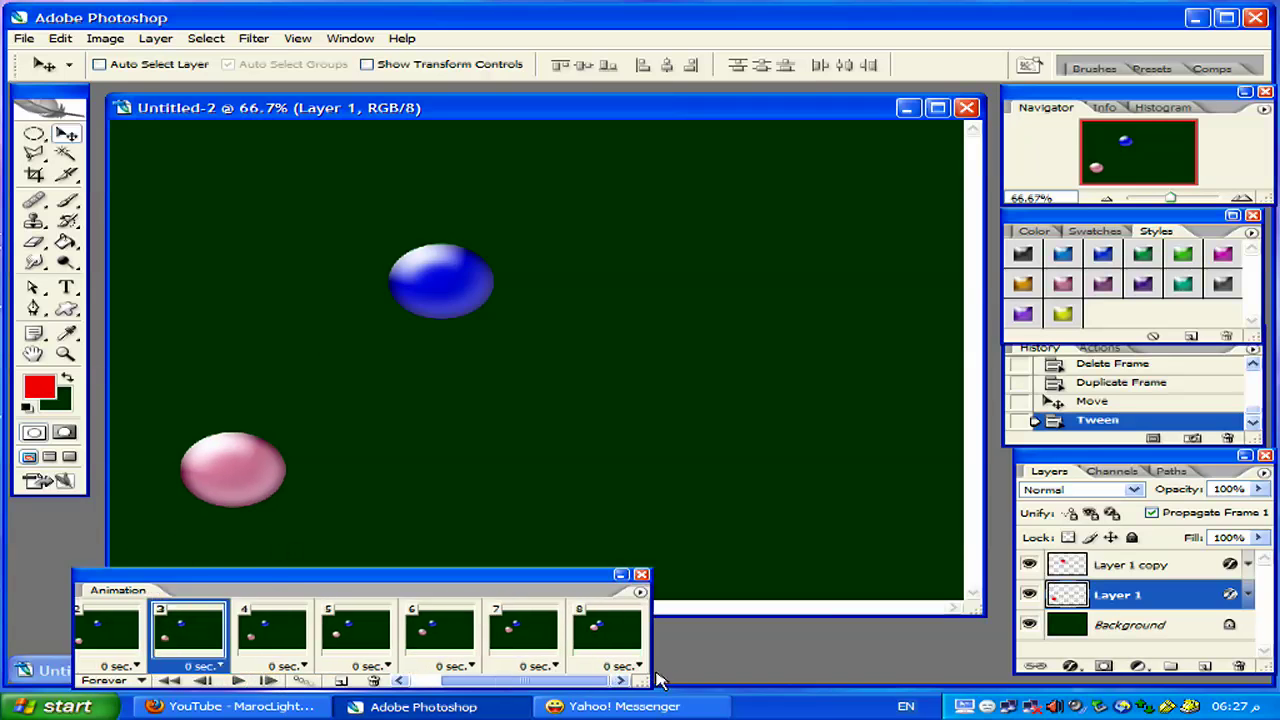
{"action": "left_click", "coordinate": [593, 628]}
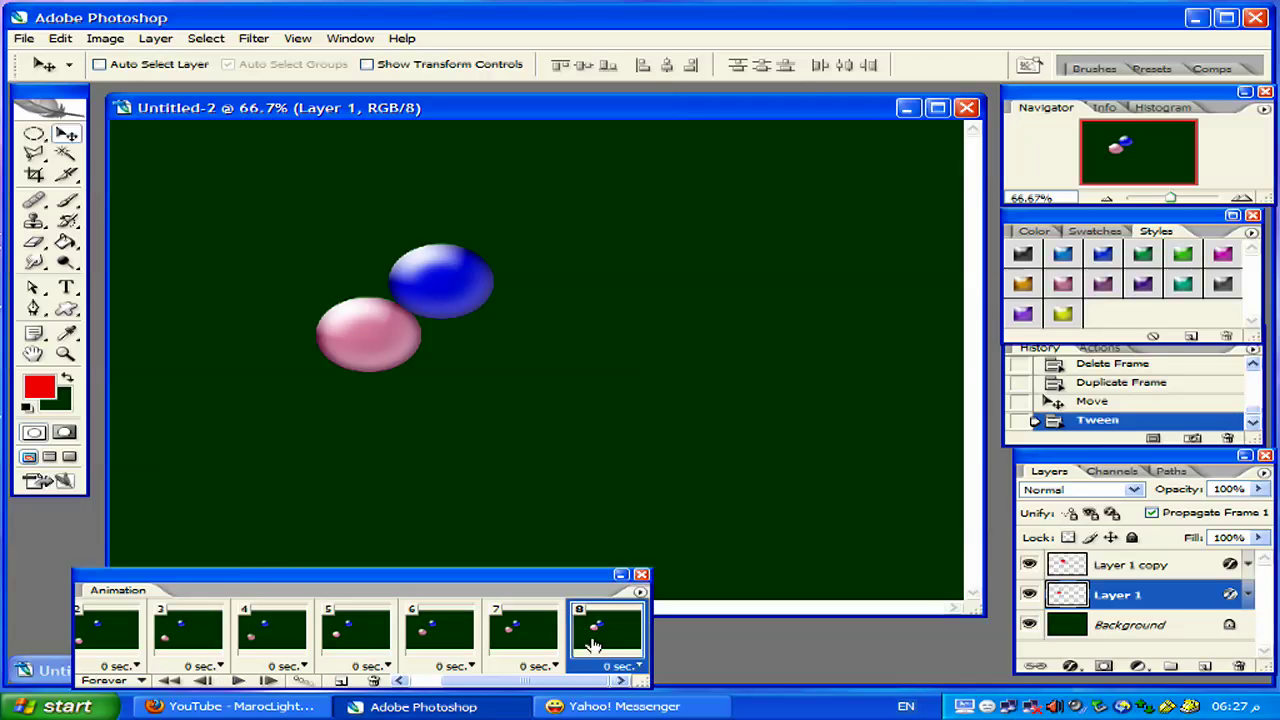
{"action": "left_click", "coordinate": [340, 681]}
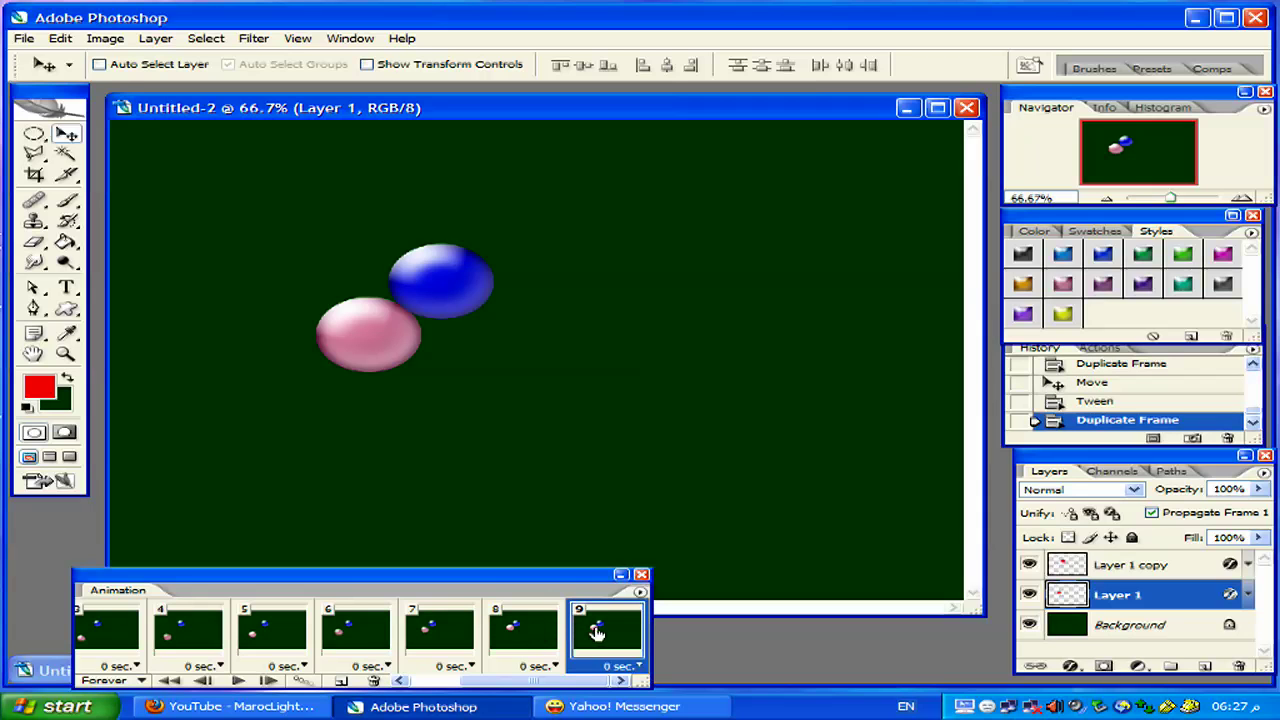
- Move the Layer 1 copy blue ball to the top edge in frame 9, then open Tween for frames 8–9
{"action": "left_click", "coordinate": [1127, 567]}
{"action": "left_click_drag", "start_coordinate": [452, 288], "coordinate": [599, 164]}
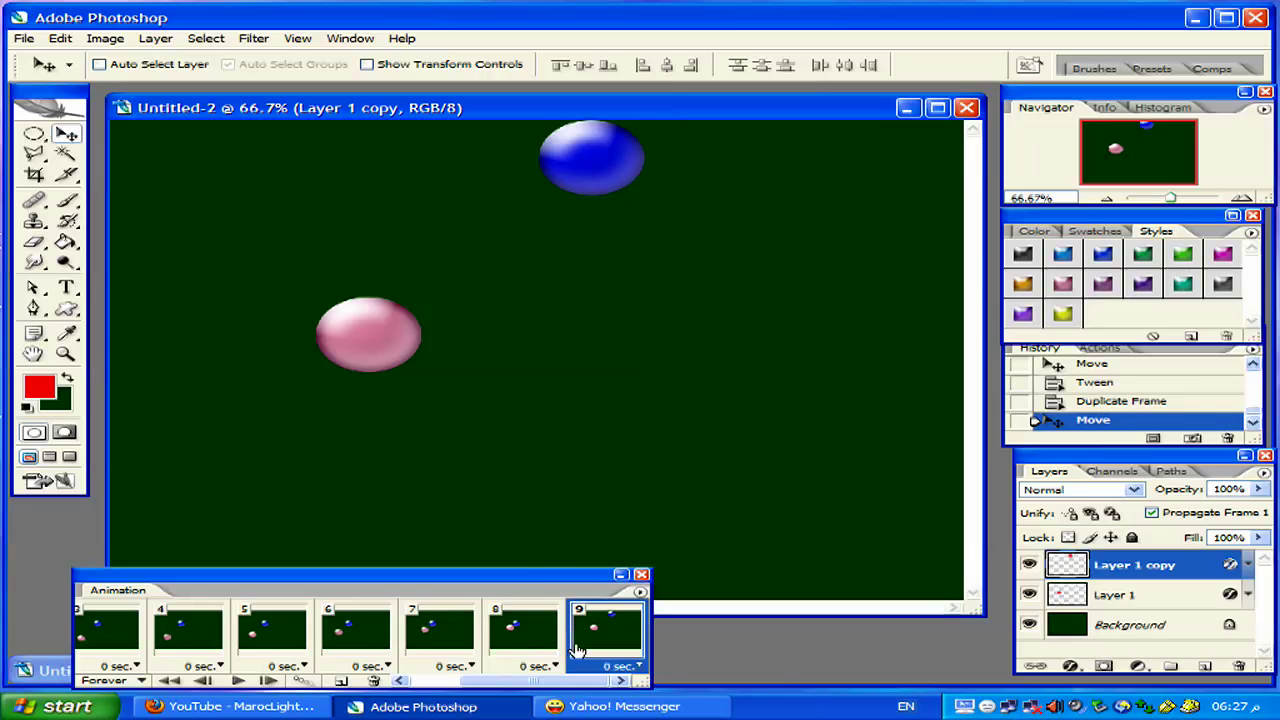
{"action": "left_click", "coordinate": [522, 647]}
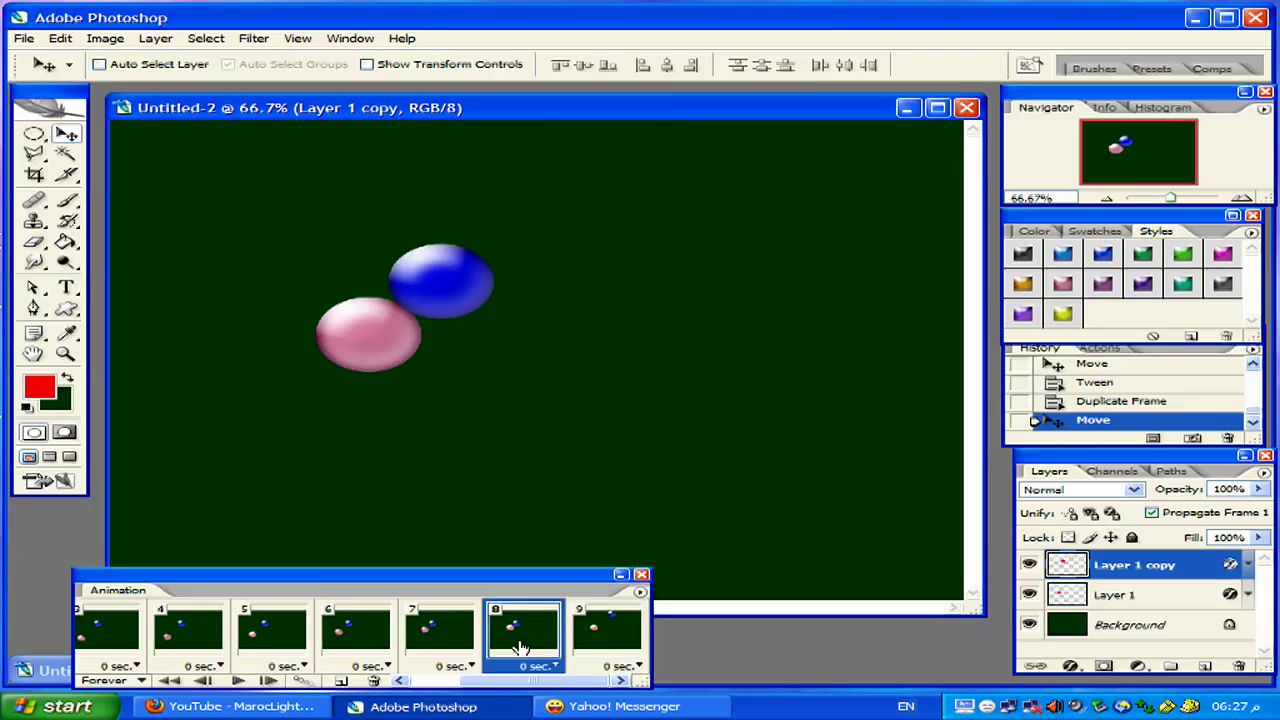
{"action": "left_click", "coordinate": [600, 648], "text": "shift"}
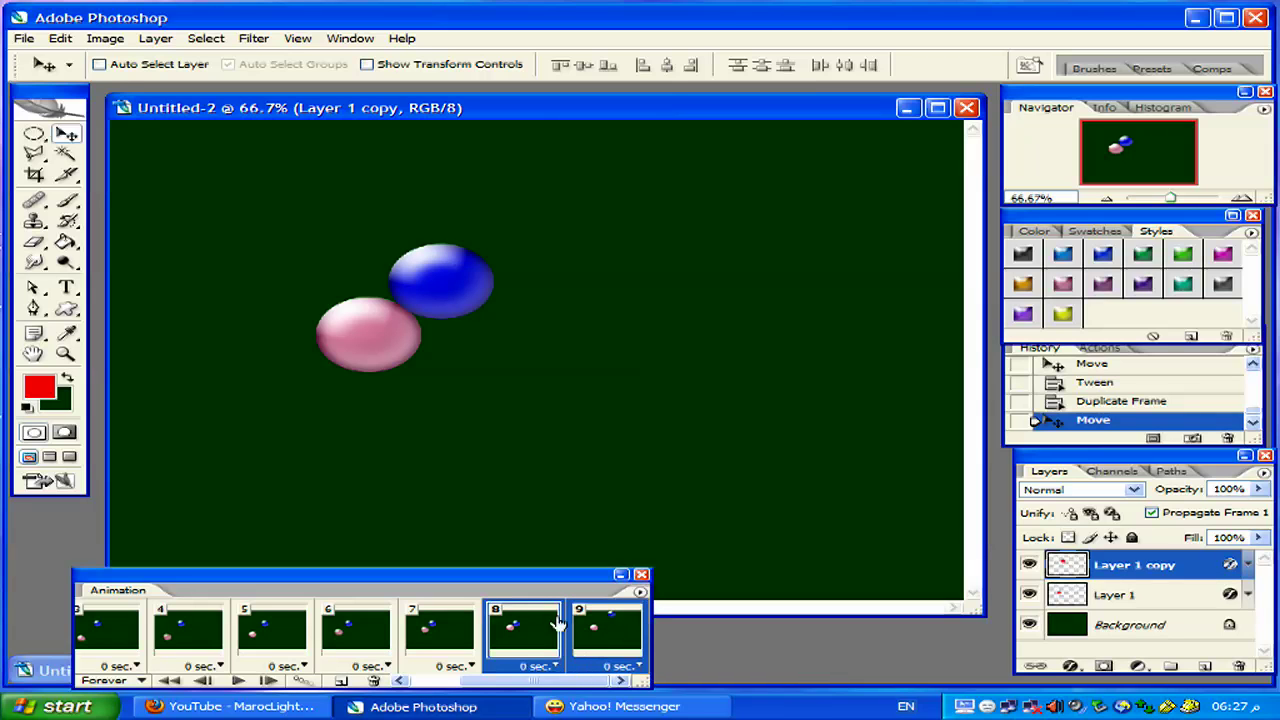
{"action": "left_click", "coordinate": [341, 680]}
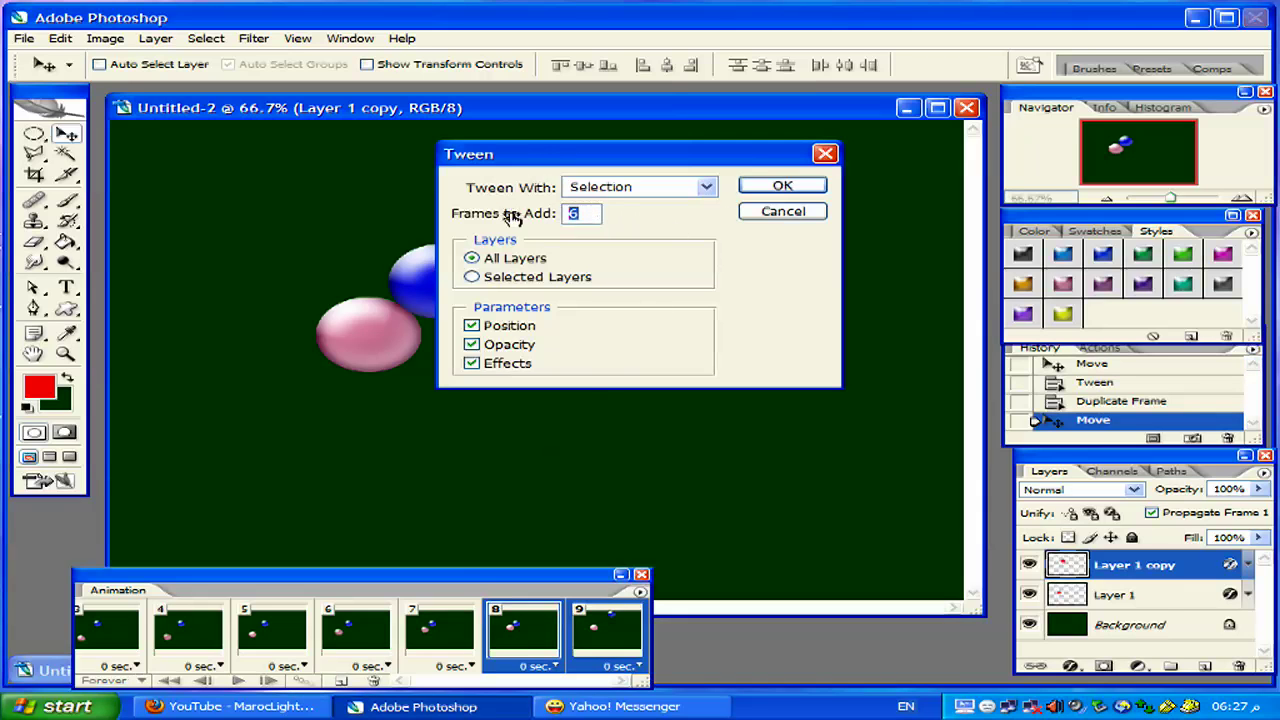
- Add 3 tweened frames between frames 8 and 9
{"action": "type", "text": "3"}
{"action": "left_click", "coordinate": [783, 188]}
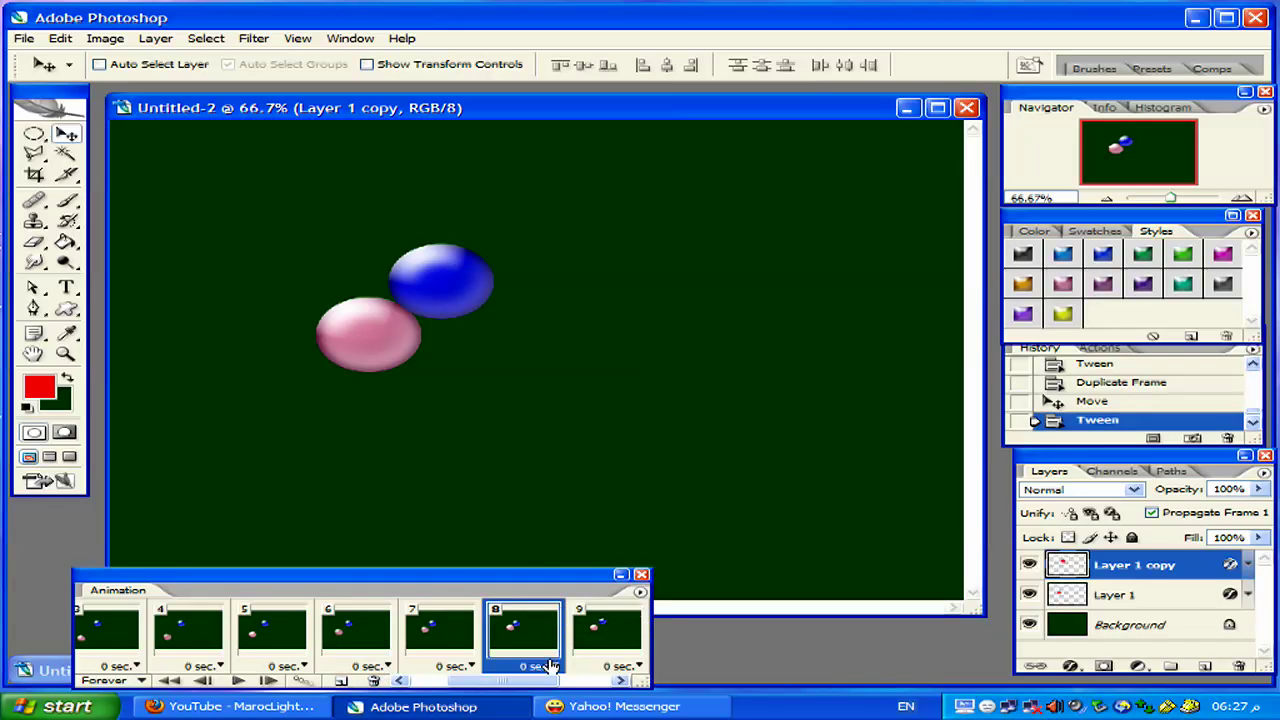
- Step through frames 8–9, play the animation, and stop on final frame 12
{"action": "left_click", "coordinate": [268, 682]}
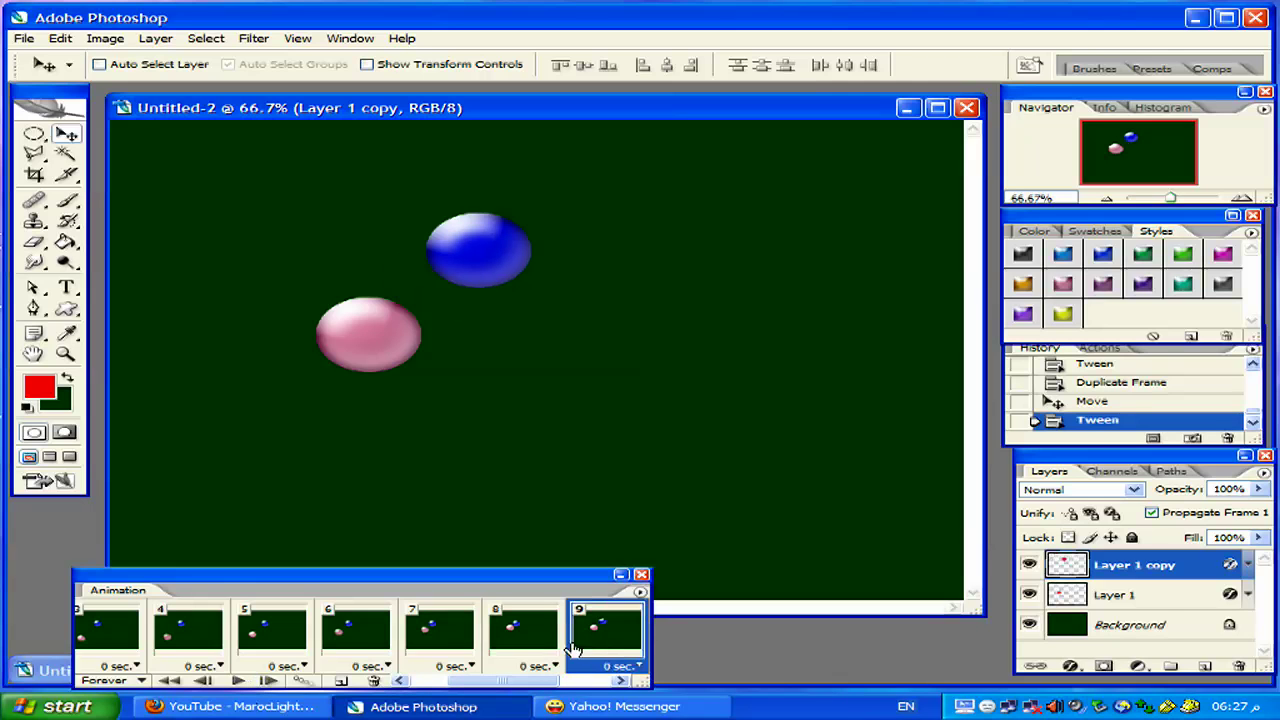
{"action": "left_click", "coordinate": [522, 640]}
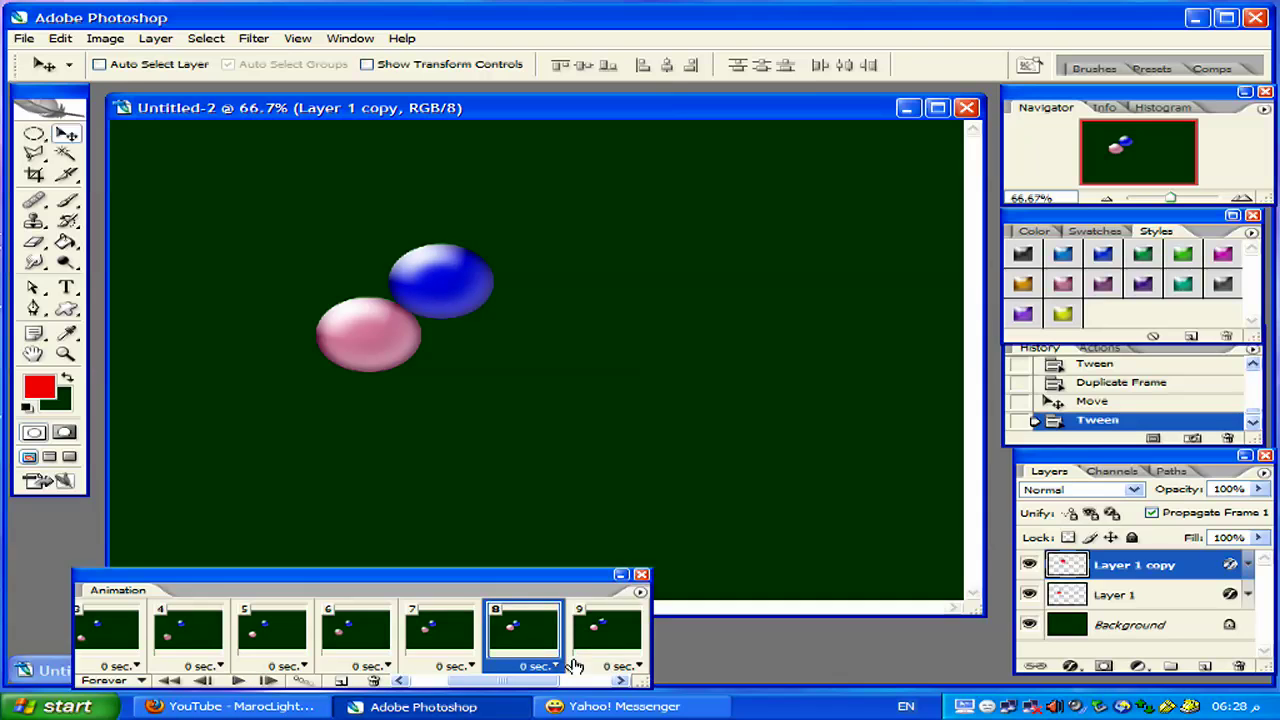
{"action": "left_click_drag", "start_coordinate": [533, 683], "coordinate": [583, 683]}
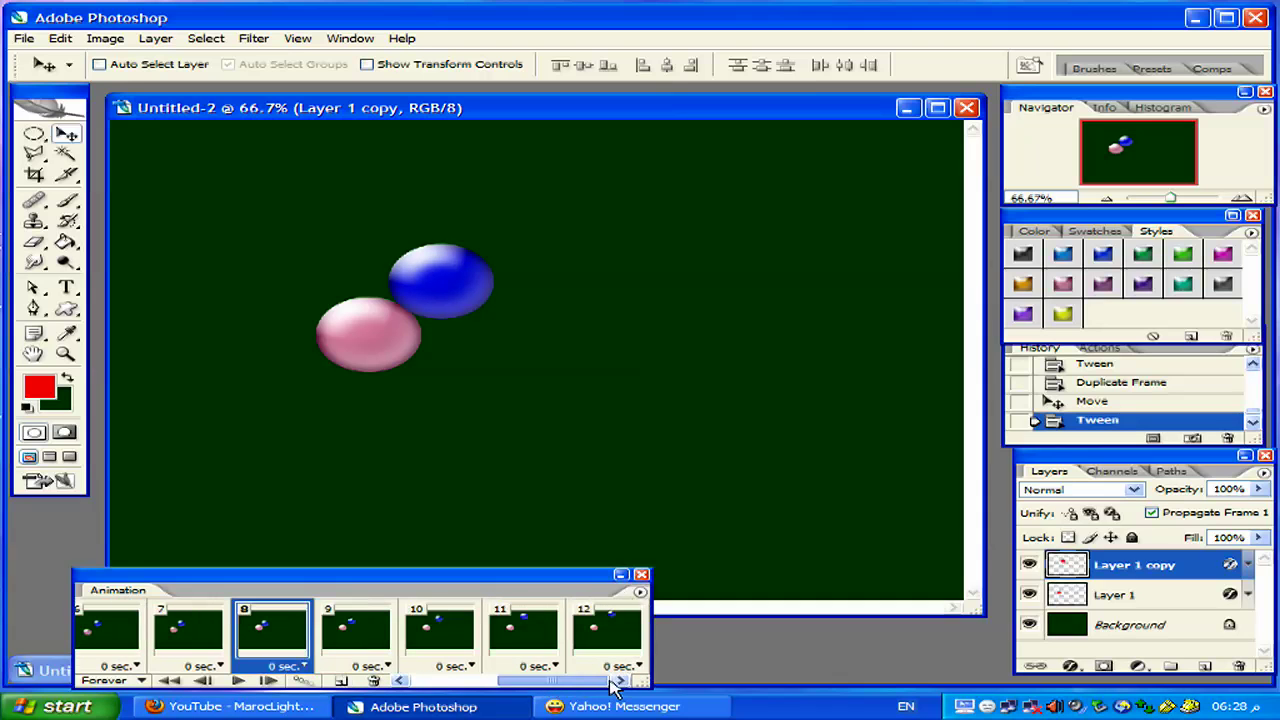
{"action": "left_click", "coordinate": [239, 681]}
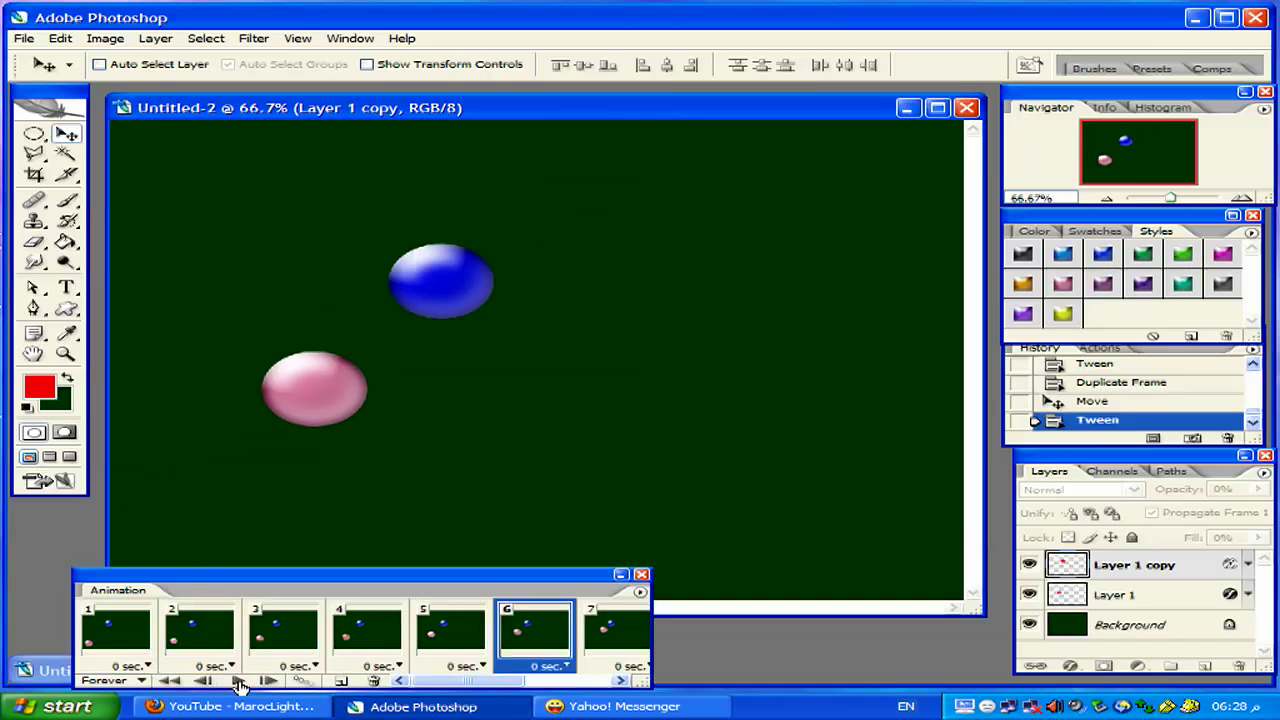
{"action": "left_click", "coordinate": [240, 685]}
{"action": "left_click", "coordinate": [600, 642]}
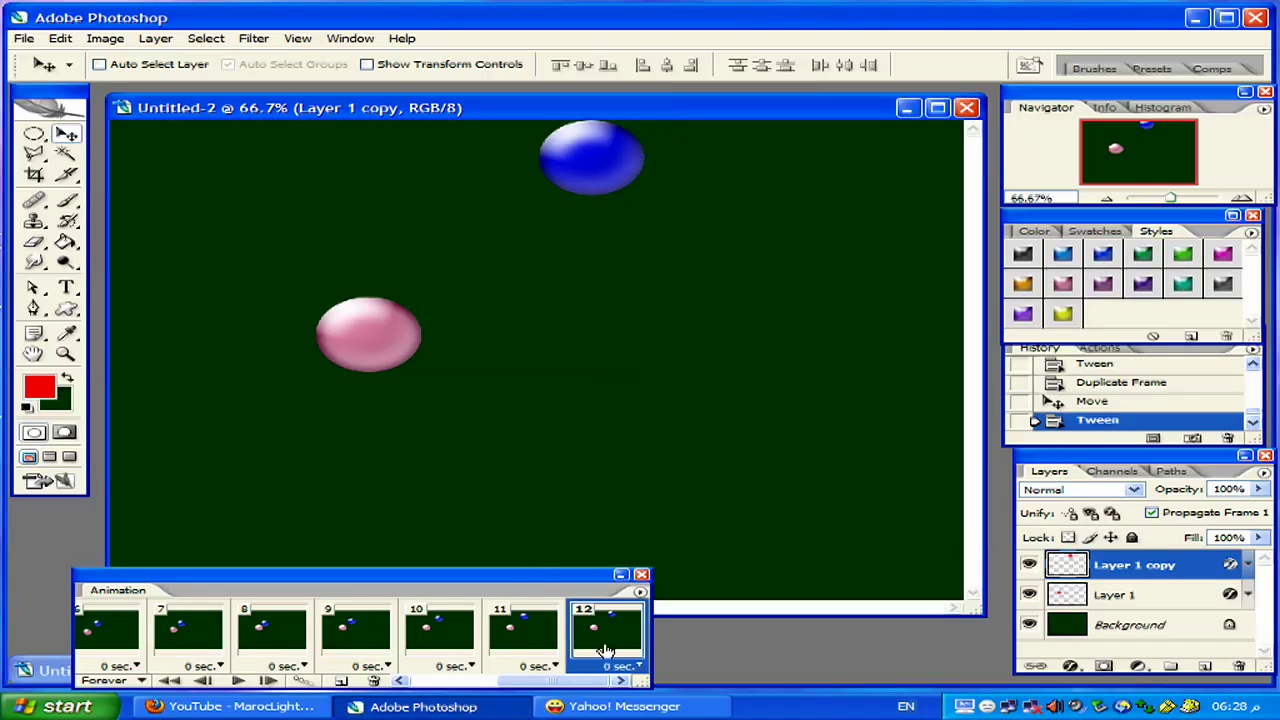
- Duplicate frame 12 as frame 13 with the blue ball at lower right, then open Tween for frames 12–13
{"action": "left_click", "coordinate": [342, 682]}
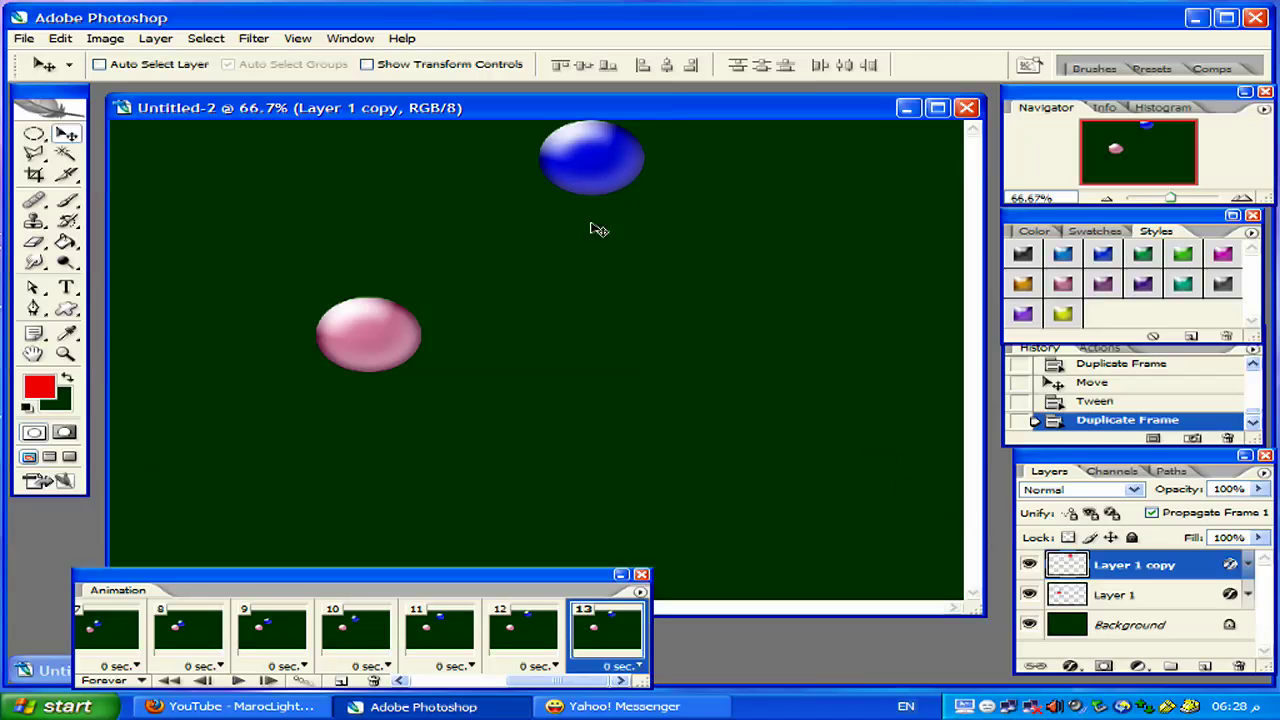
{"action": "mouse_move", "coordinate": [593, 169]}
{"action": "left_mouse_down"}
{"action": "mouse_move", "coordinate": [921, 517]}
{"action": "mouse_move", "coordinate": [899, 515]}
{"action": "left_mouse_up"}
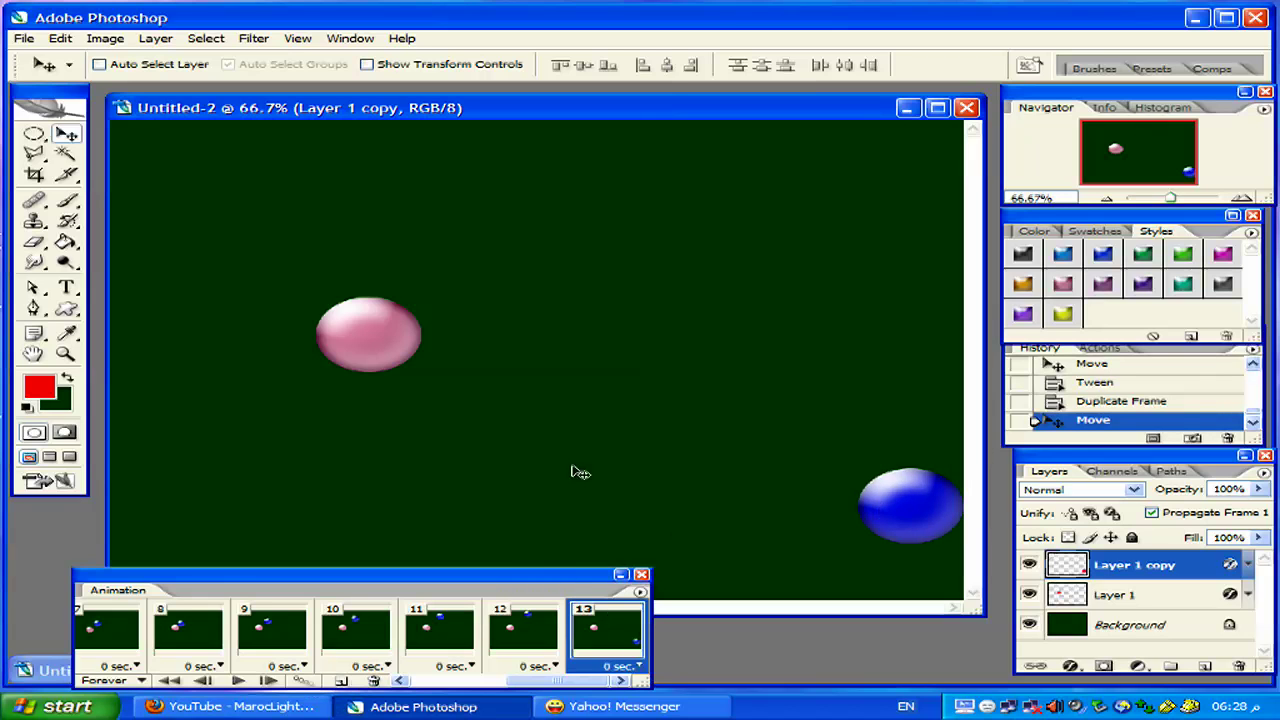
{"action": "left_click", "coordinate": [534, 640]}
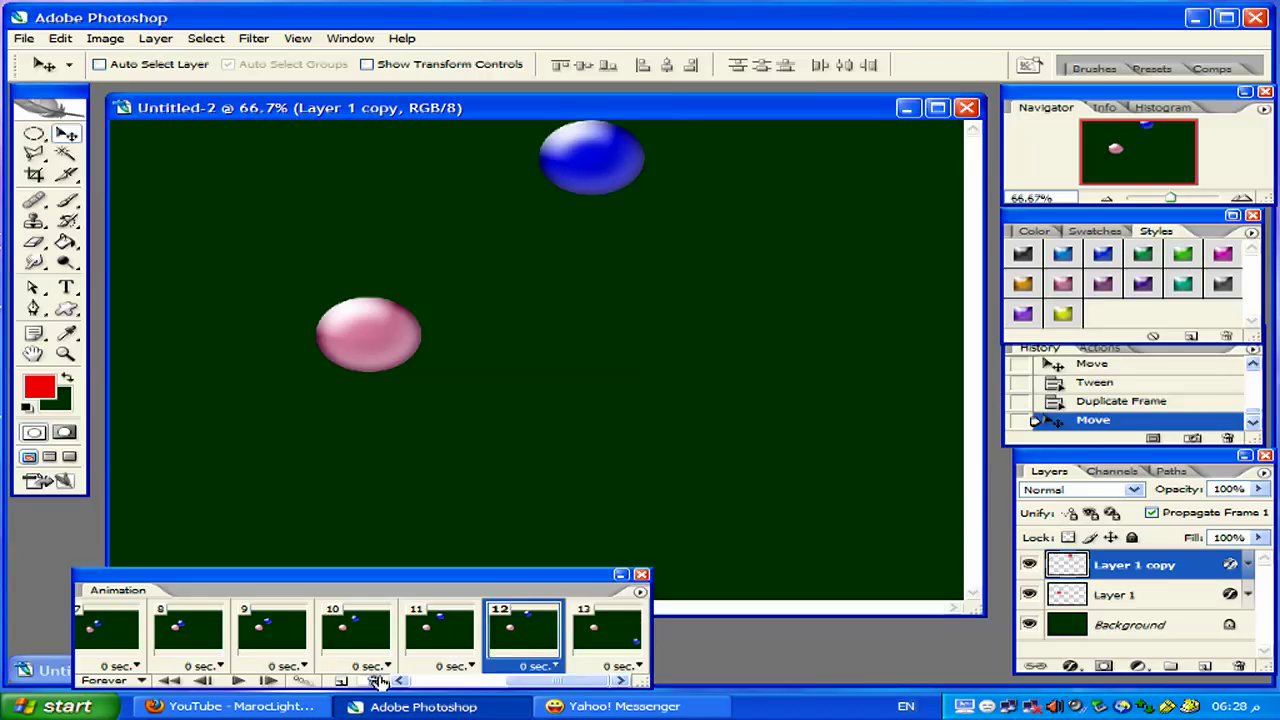
{"action": "left_click", "coordinate": [616, 645], "text": "shift"}
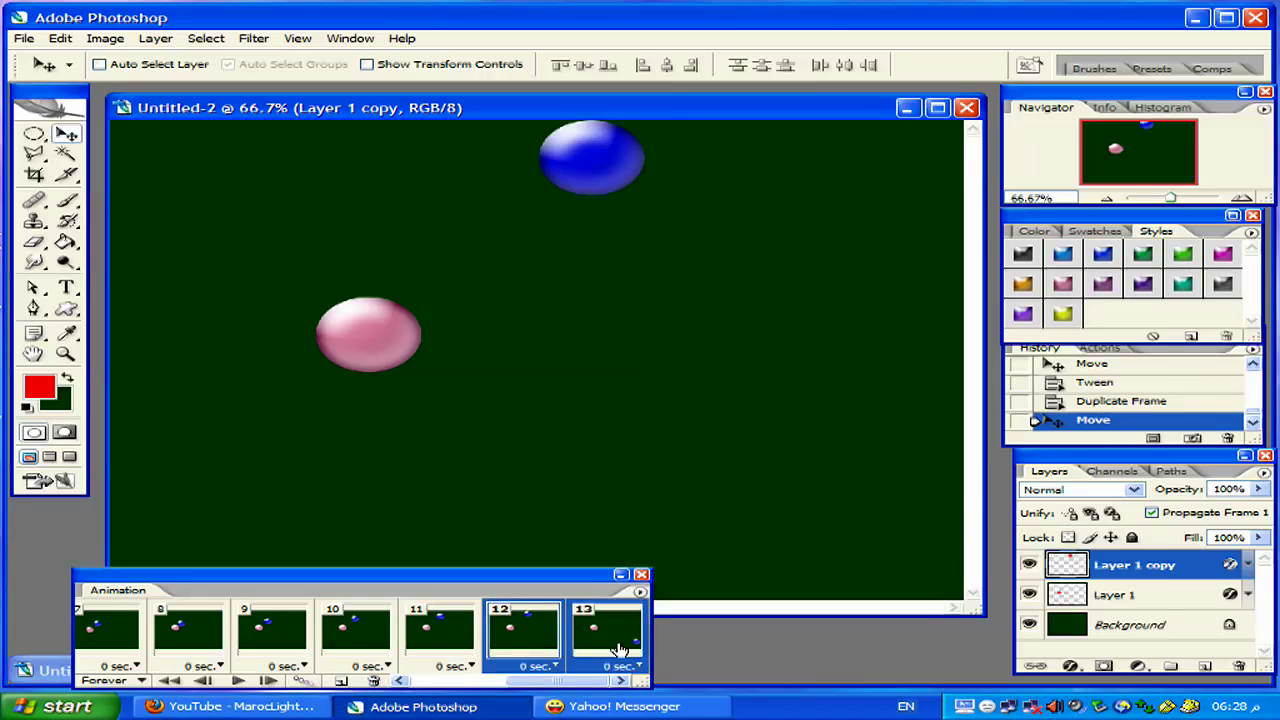
{"action": "left_click", "coordinate": [301, 681]}
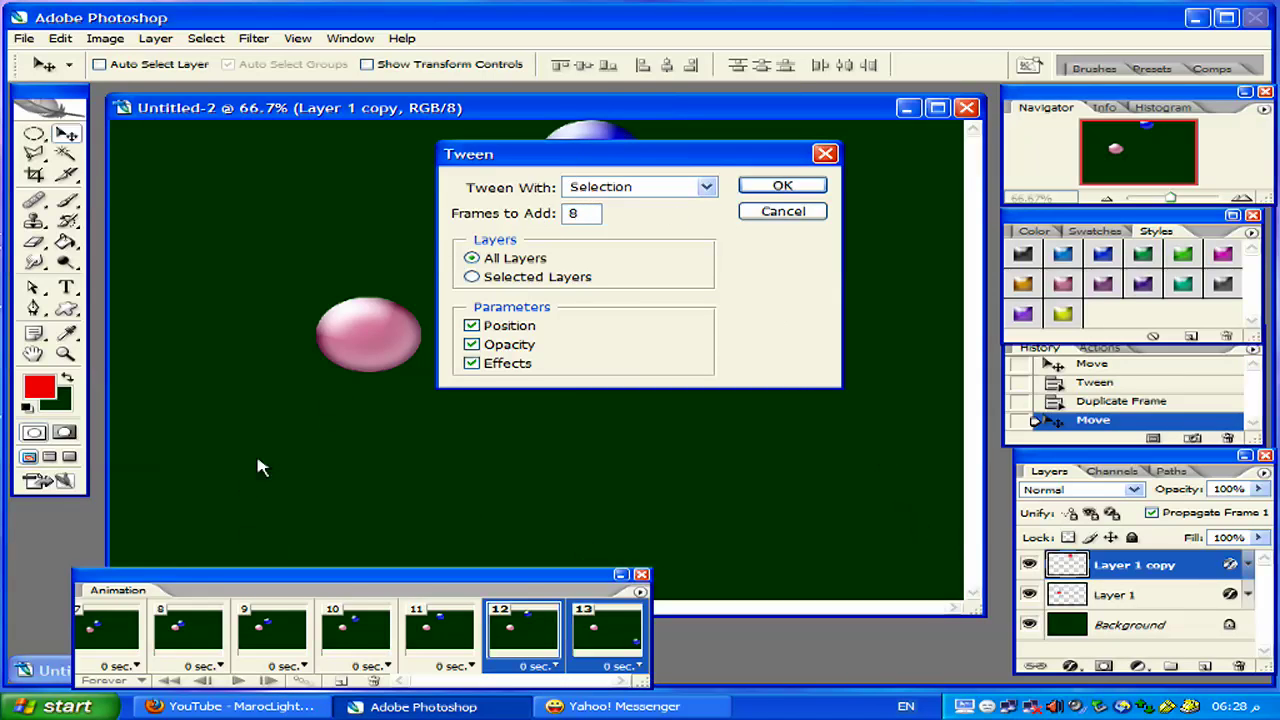
- Add 8 tweened frames between frames 12 and 13 and start playback
{"action": "left_click", "coordinate": [778, 189]}
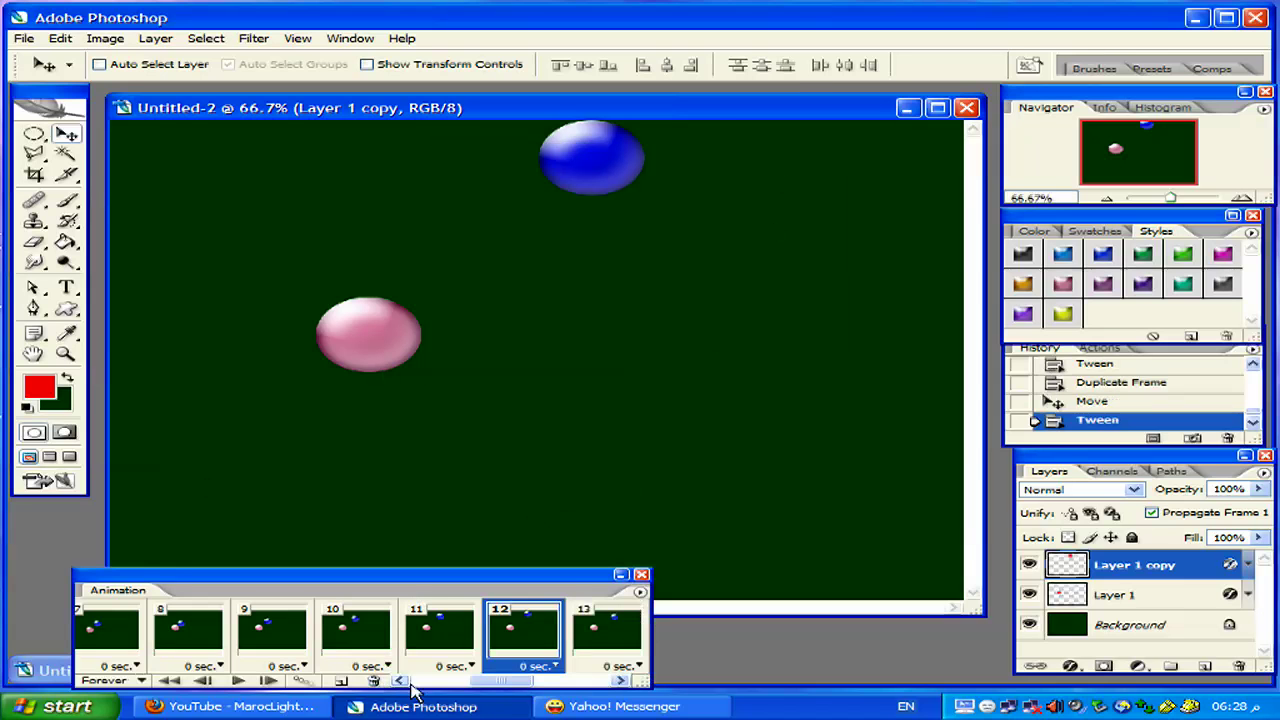
{"action": "left_click", "coordinate": [237, 681]}
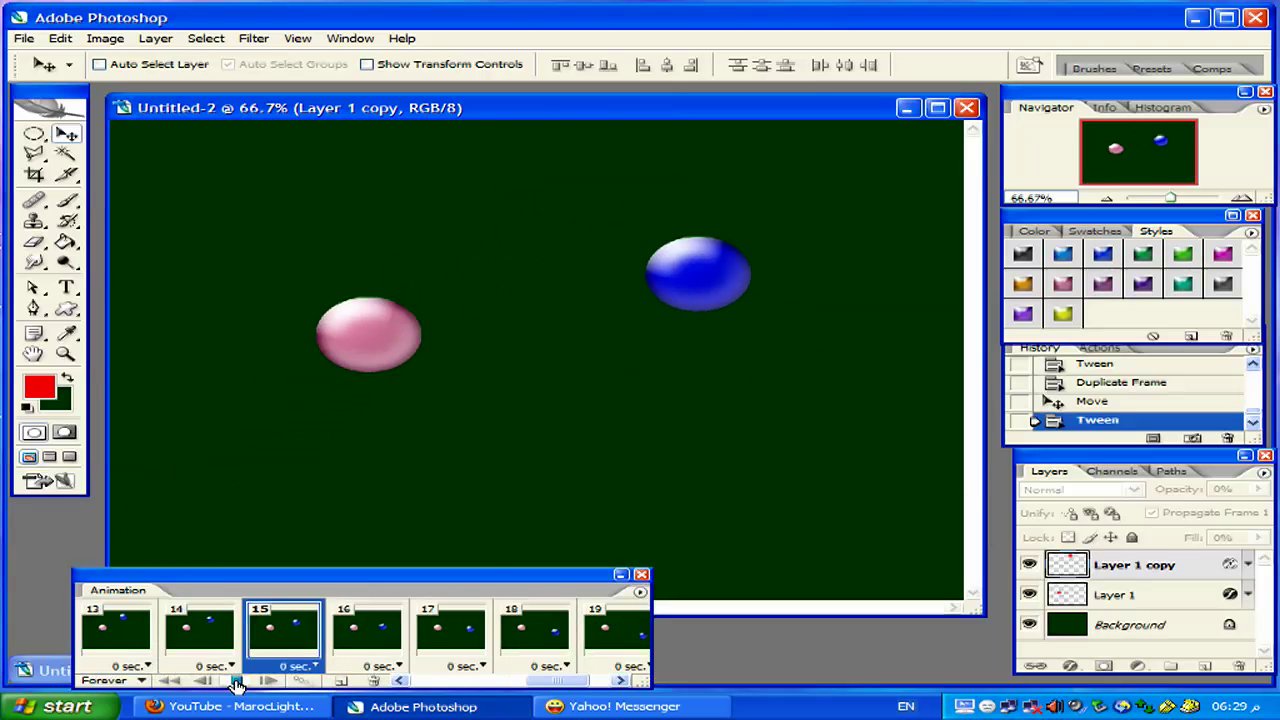
- Restart the 21-frame loop and stop it on frame 19
{"action": "left_click", "coordinate": [237, 681]}
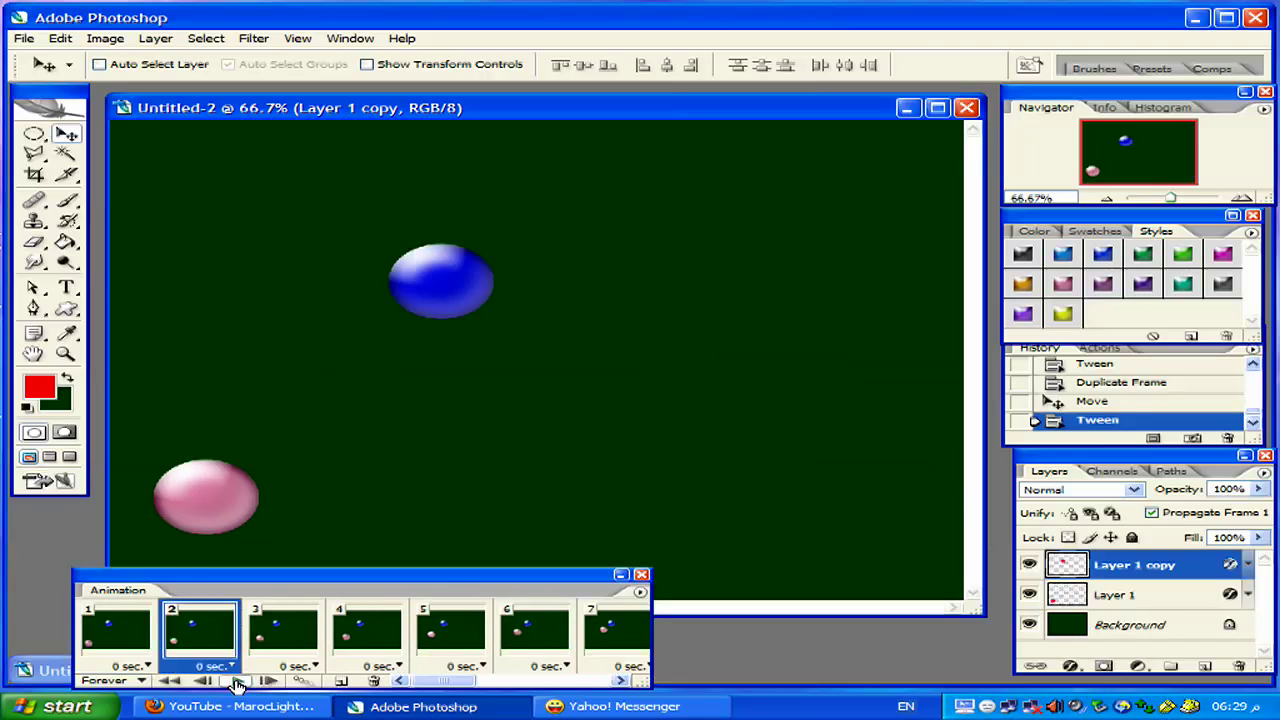
{"action": "left_click", "coordinate": [237, 681]}
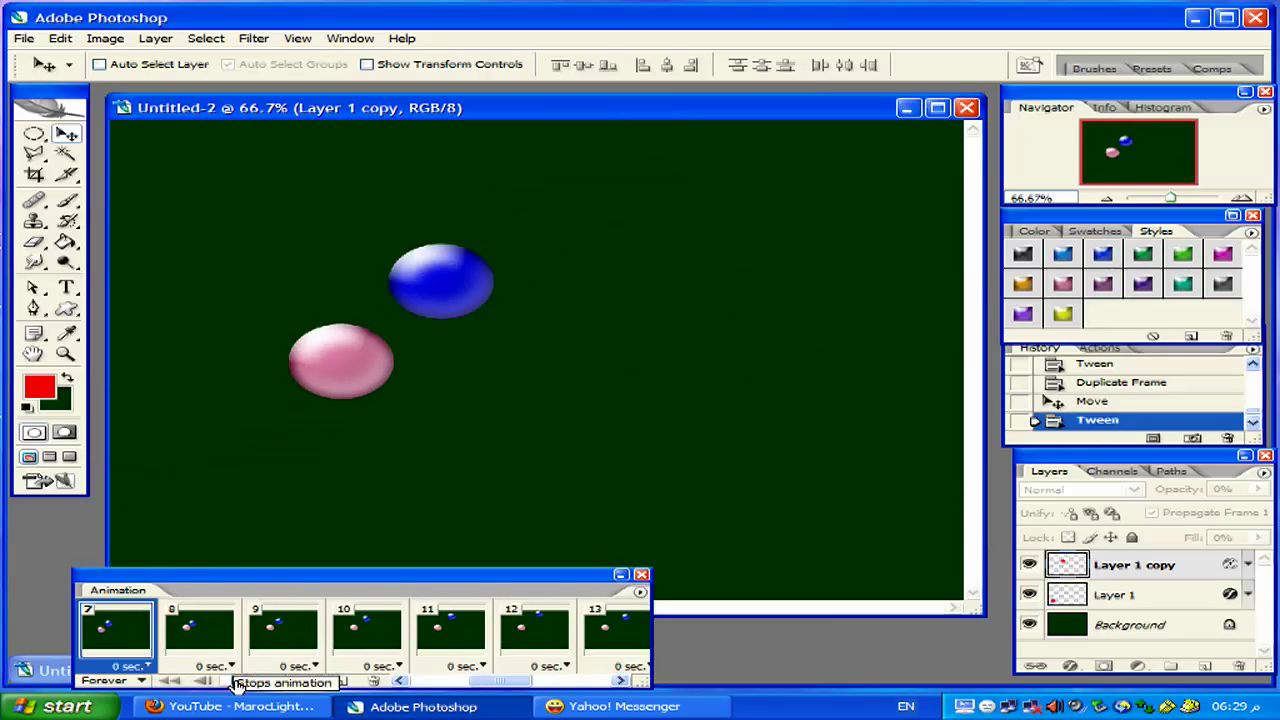
{"action": "left_click", "coordinate": [237, 684]}
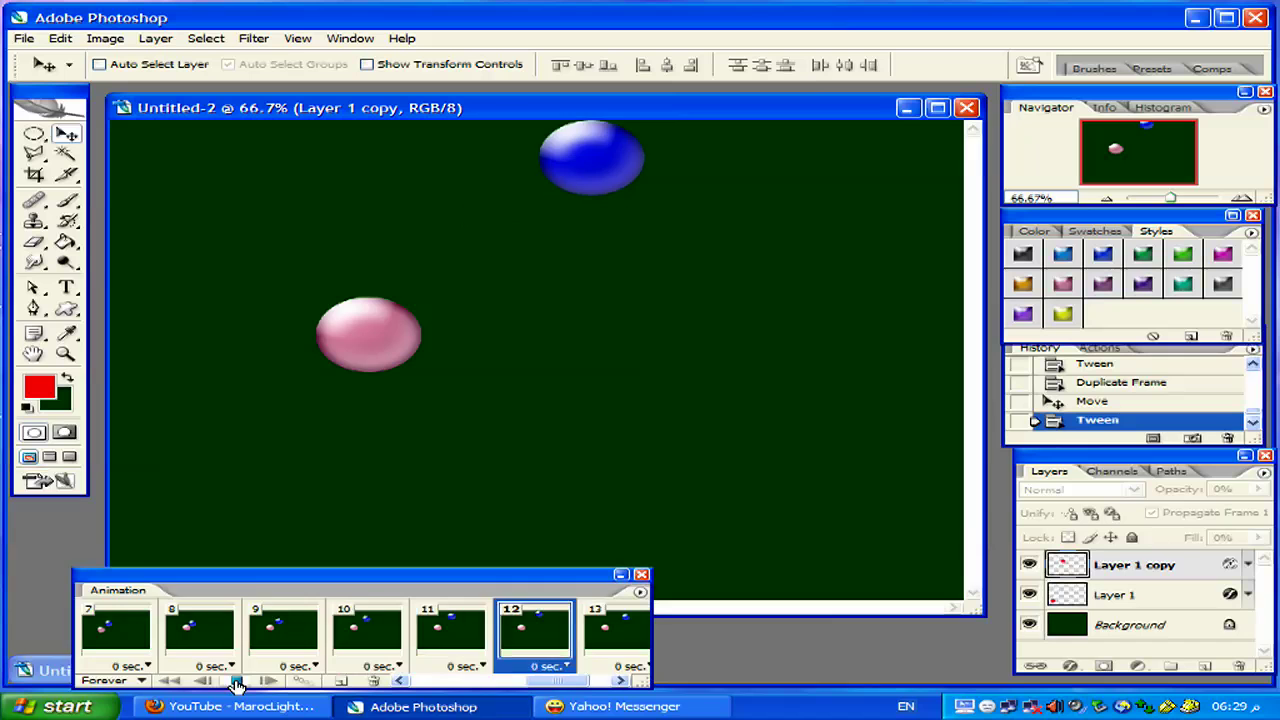
{"action": "left_click", "coordinate": [237, 683]}
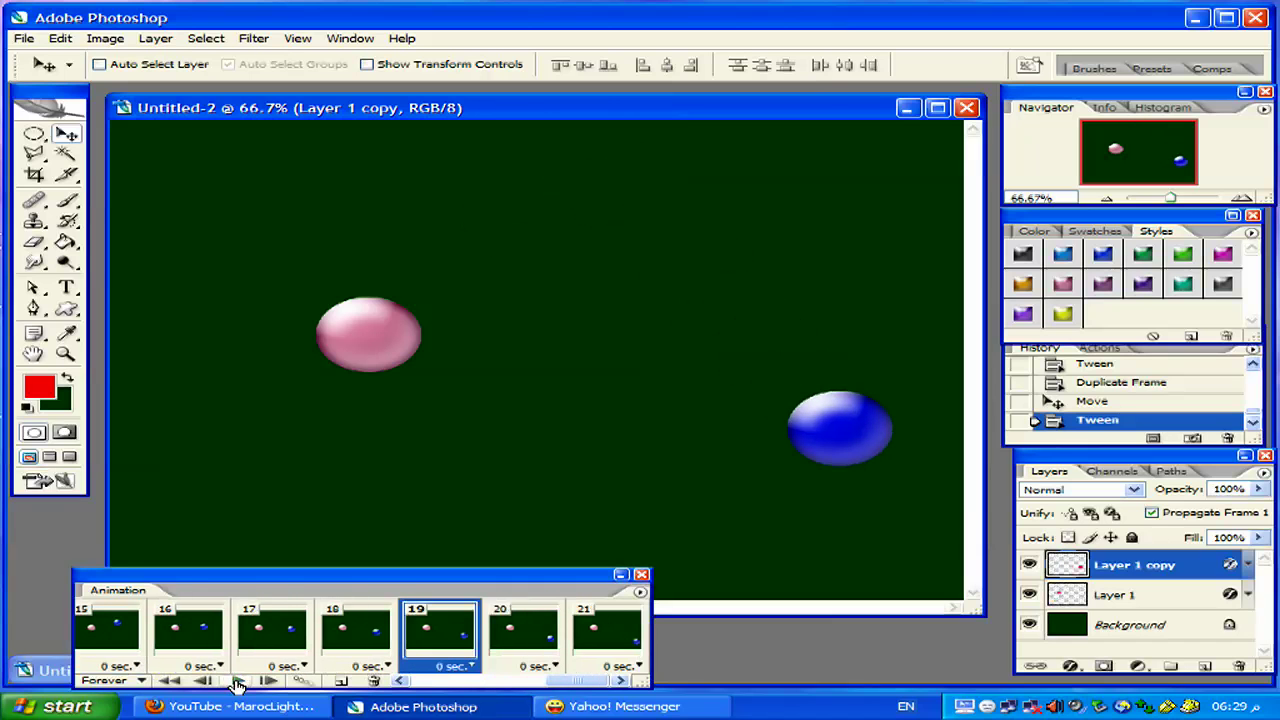